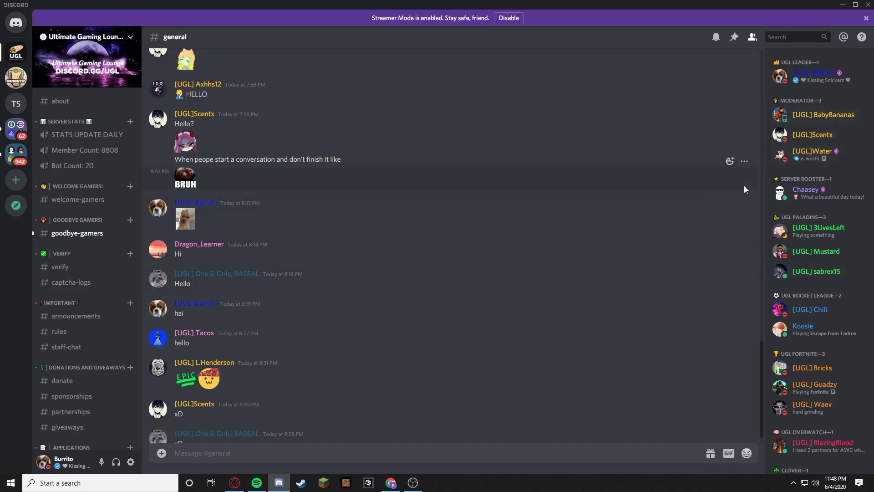
Step: From the Google results for mee6, open the top.gg MEE6 | Discord Bots listing
click(16, 104)
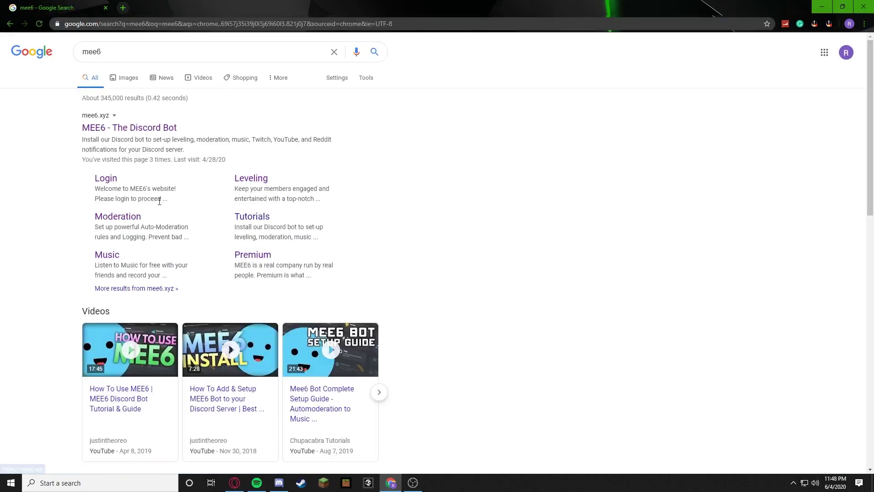
scroll(159, 201, down, 5)
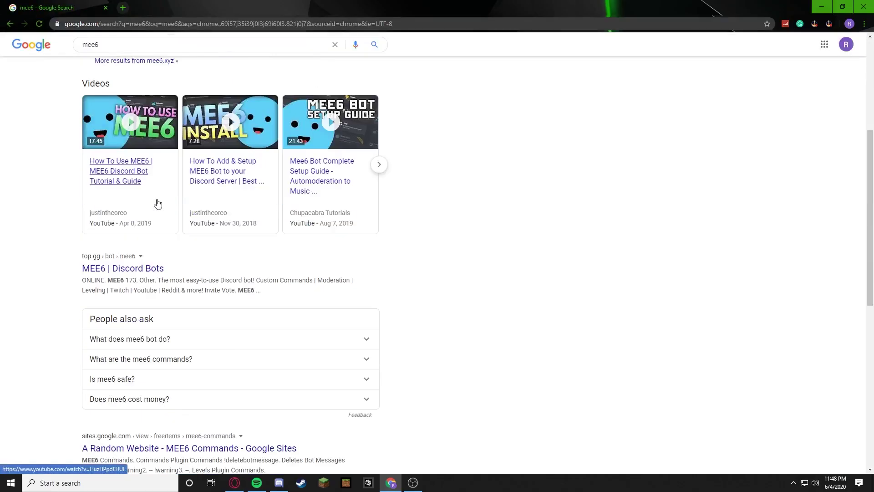
click(122, 269)
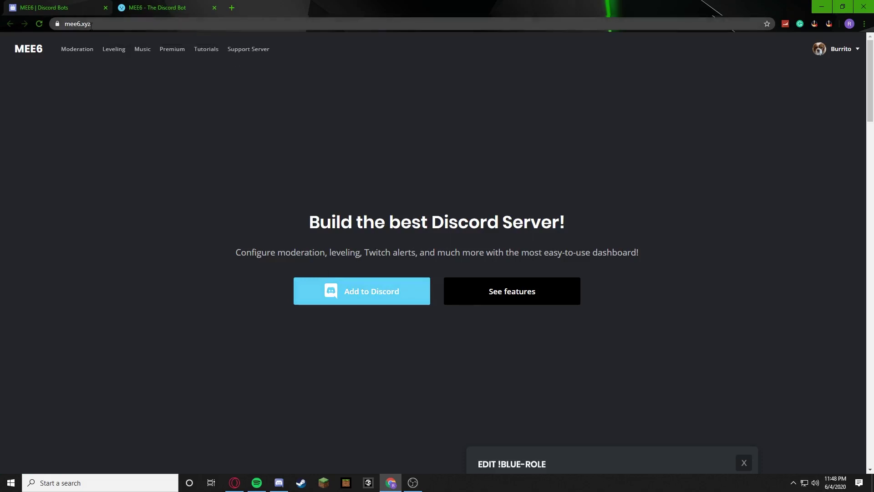
Step: Go to MEE6's server selection and open the dashboard for Test Server
click(336, 291)
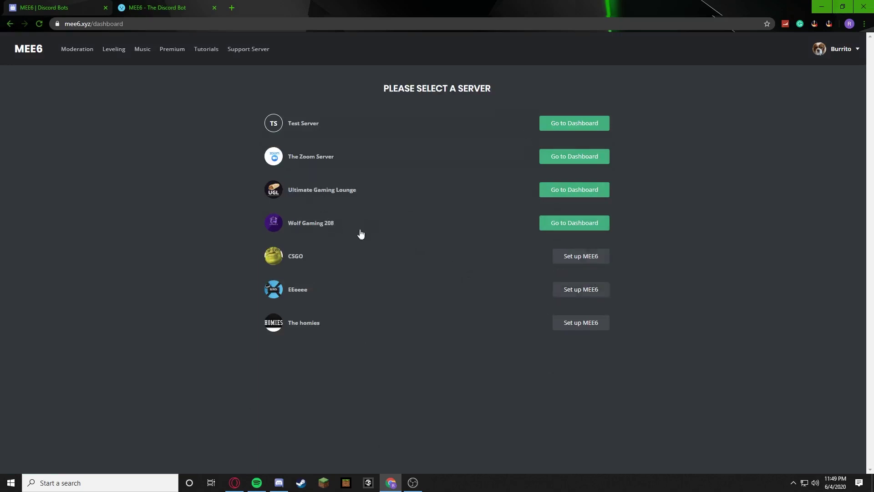
click(577, 122)
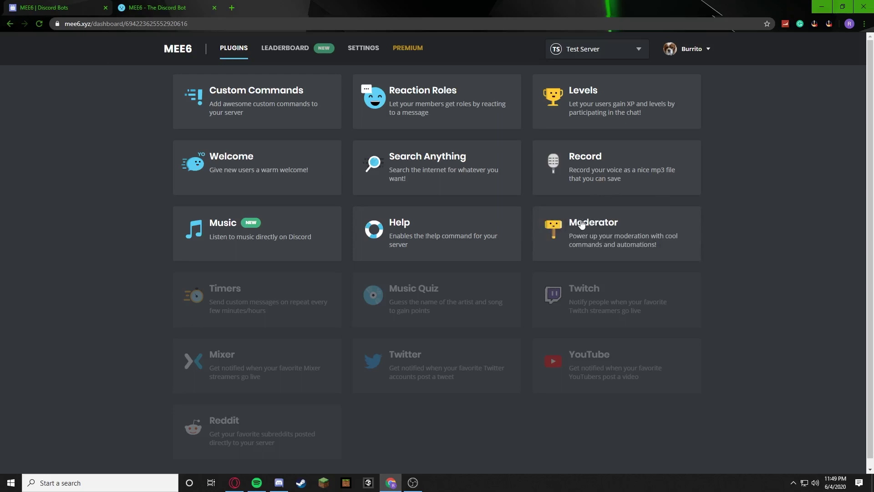
Step: Enable the Moderator plugin and add mod, admin and Owner as moderator roles
click(598, 221)
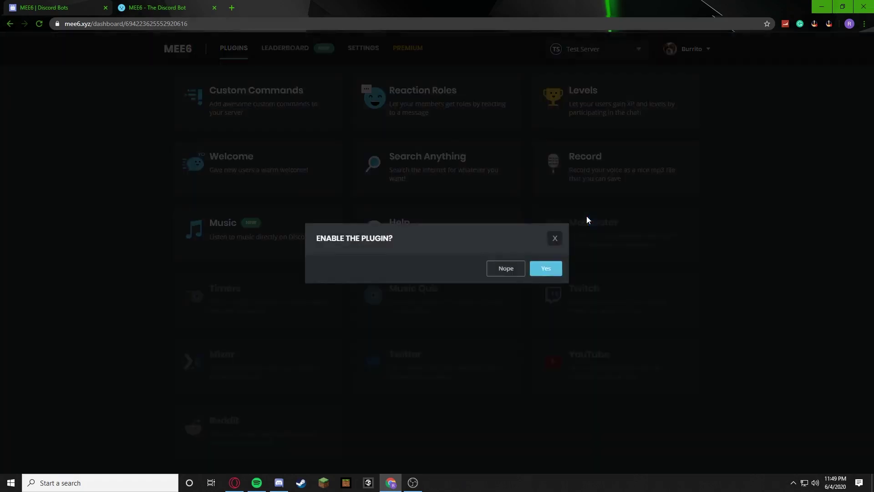
click(544, 269)
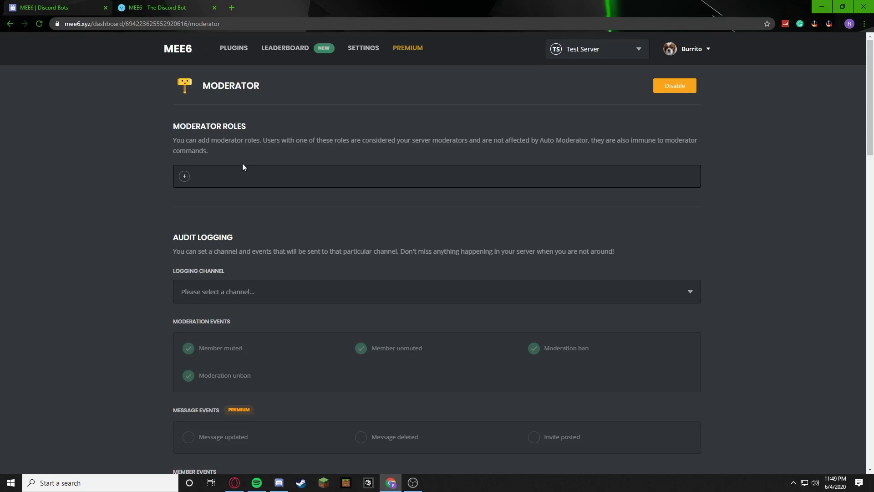
click(184, 177)
click(180, 258)
click(213, 177)
click(191, 244)
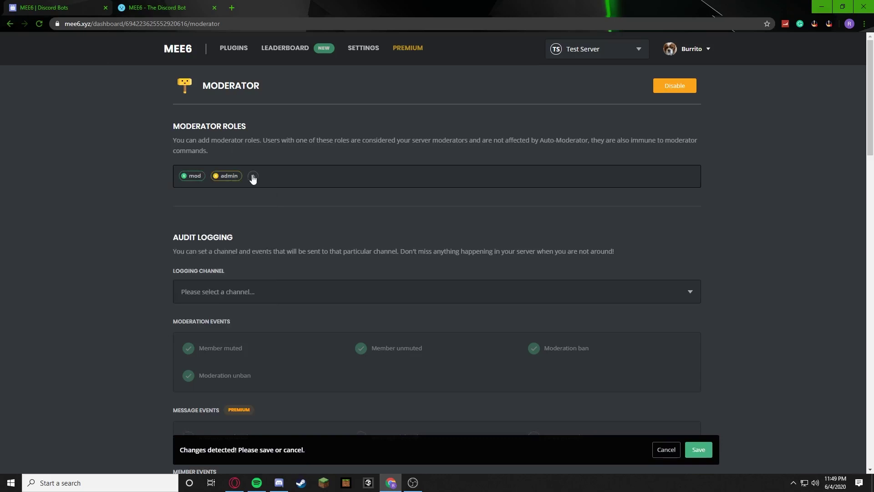
click(253, 177)
click(220, 223)
Step: Save the moderator settings, leaving the audit logging channel unset
click(241, 296)
scroll(240, 328, down, 5)
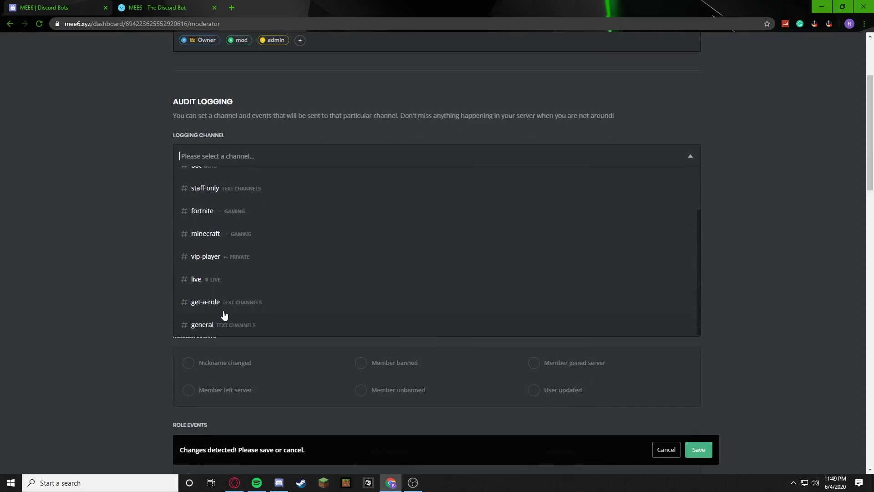
click(250, 150)
scroll(355, 184, up, 3)
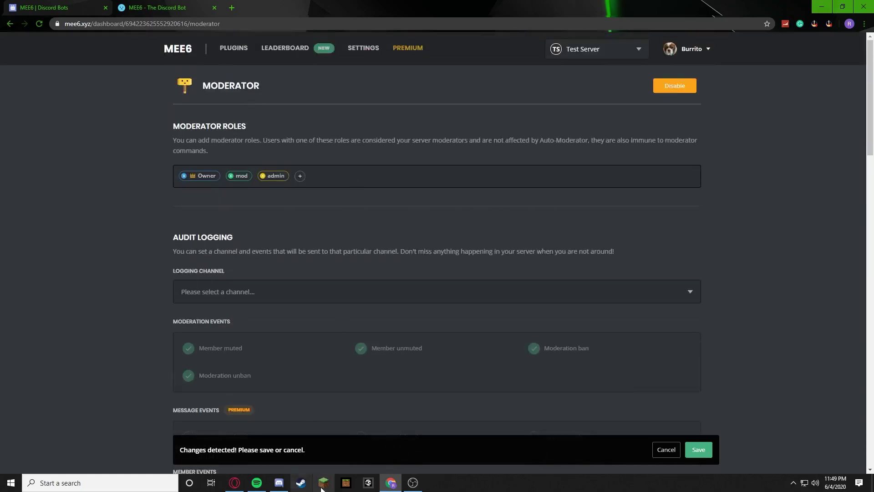
click(698, 450)
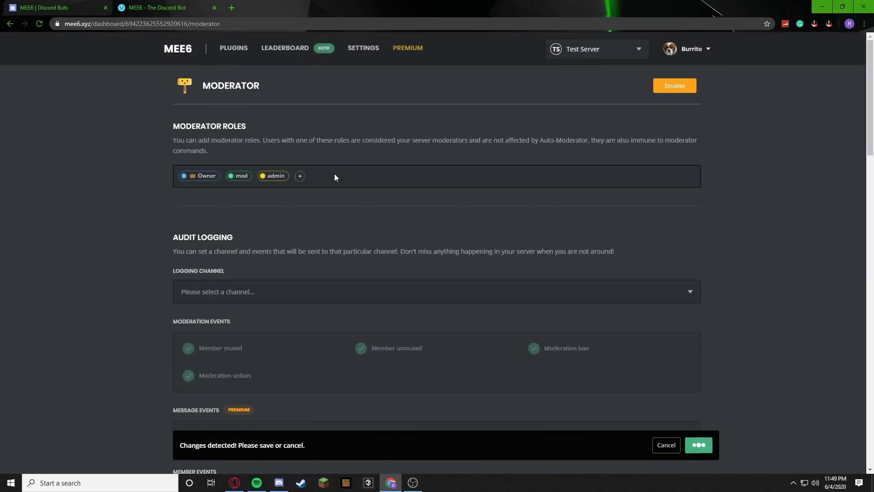
Step: Open the #audit-logs channel in the Ultimate Gaming Lounge server in Discord
click(279, 483)
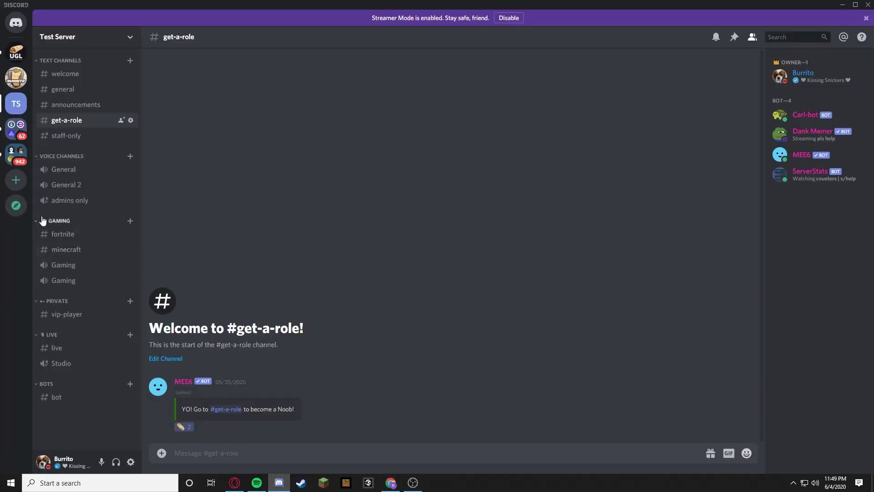
click(14, 56)
scroll(86, 287, down, 5)
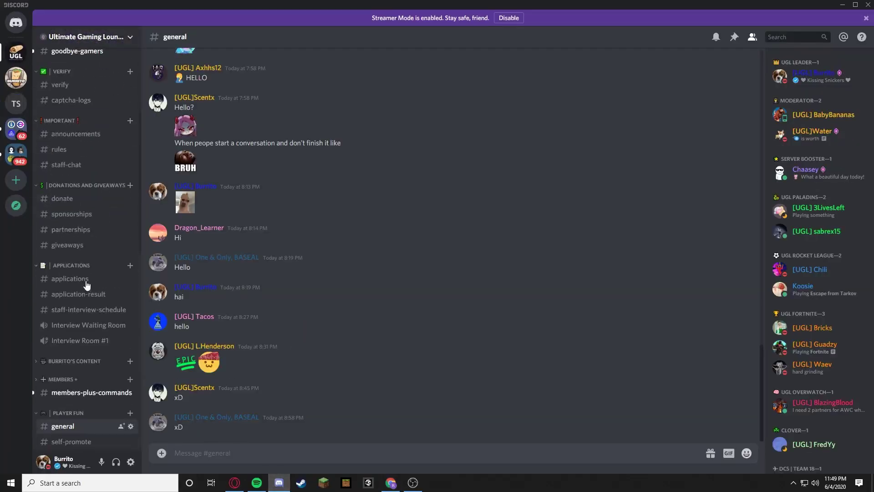
scroll(93, 324, down, 4)
click(73, 353)
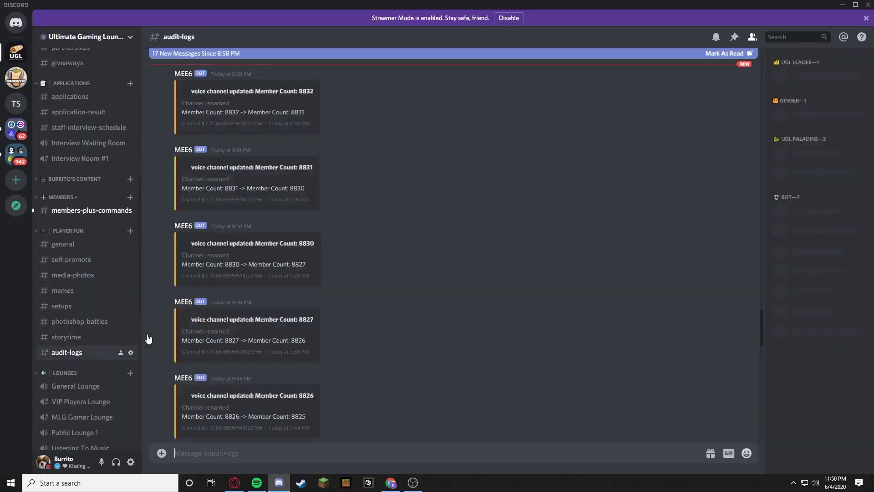
Step: Read through MEE6's log entries, highlighting a member-count entry and the first WARN title
scroll(287, 317, down, 15)
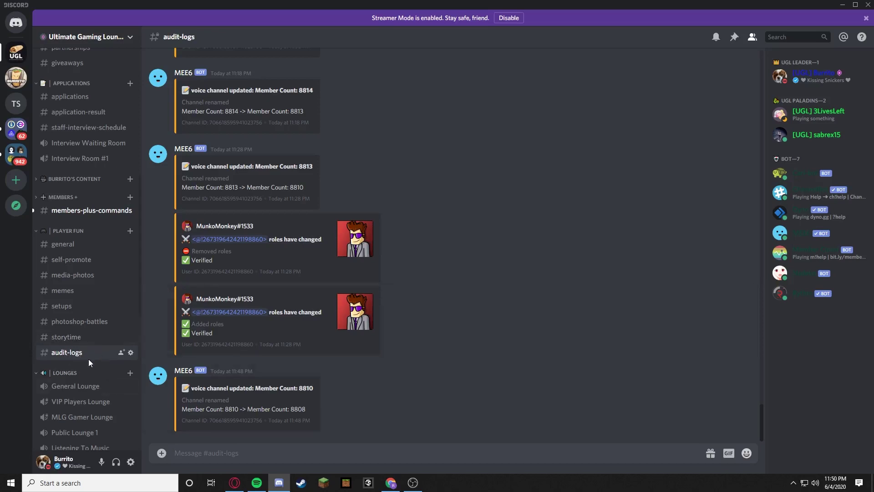
scroll(288, 375, up, 15)
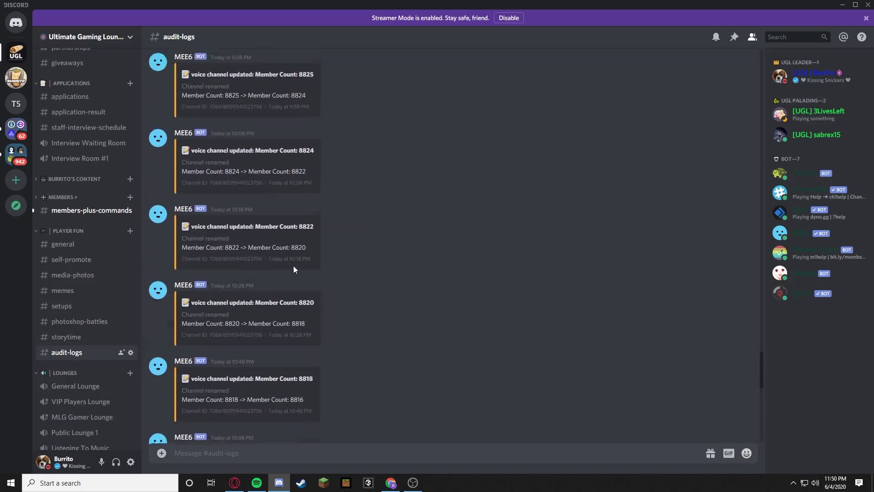
scroll(287, 265, up, 6)
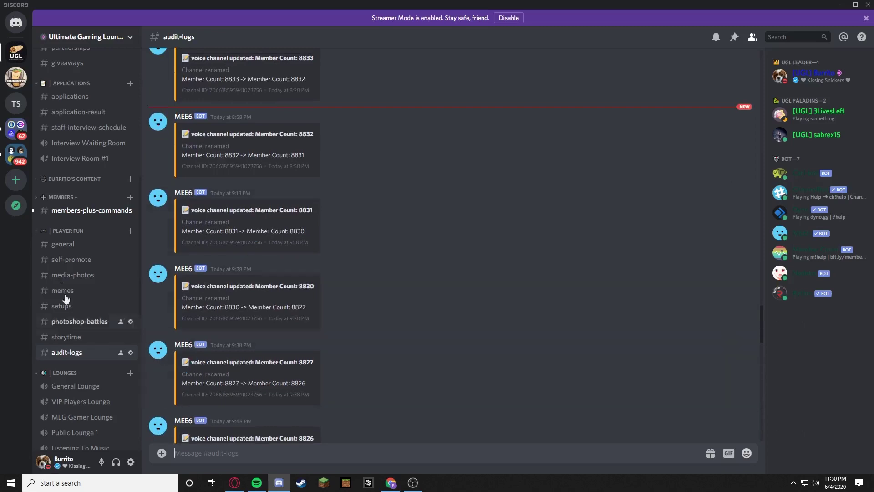
scroll(73, 225, up, 6)
scroll(73, 225, up, 3)
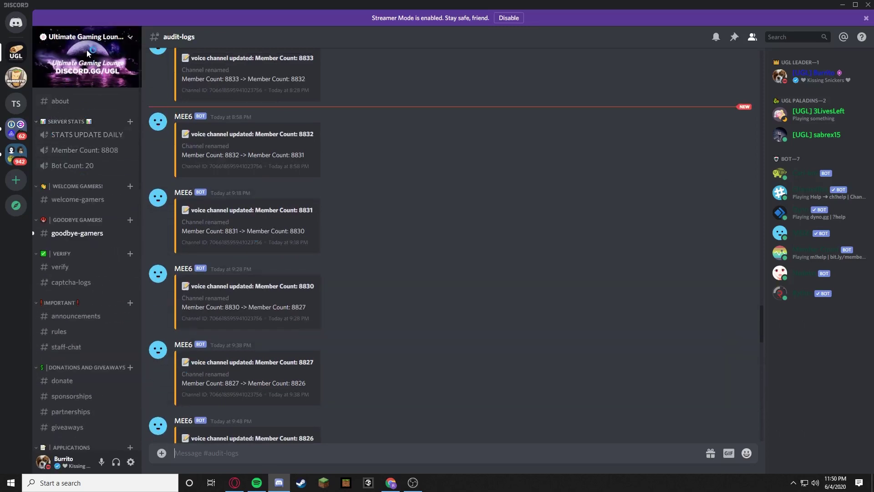
drag(191, 385, 276, 379)
scroll(311, 278, up, 10)
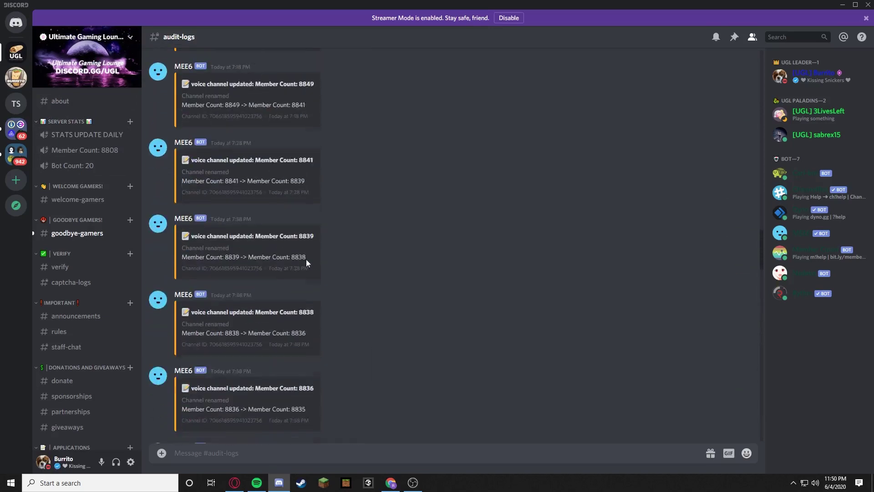
drag(197, 255, 303, 254)
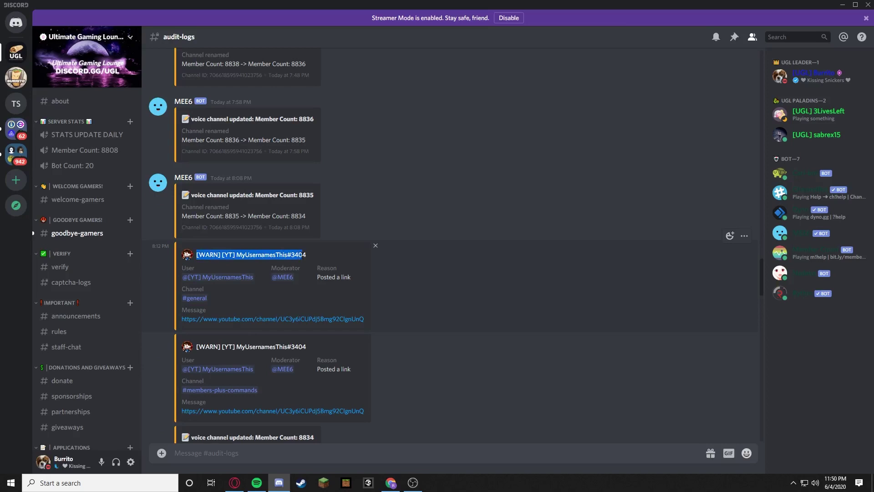
click(303, 255)
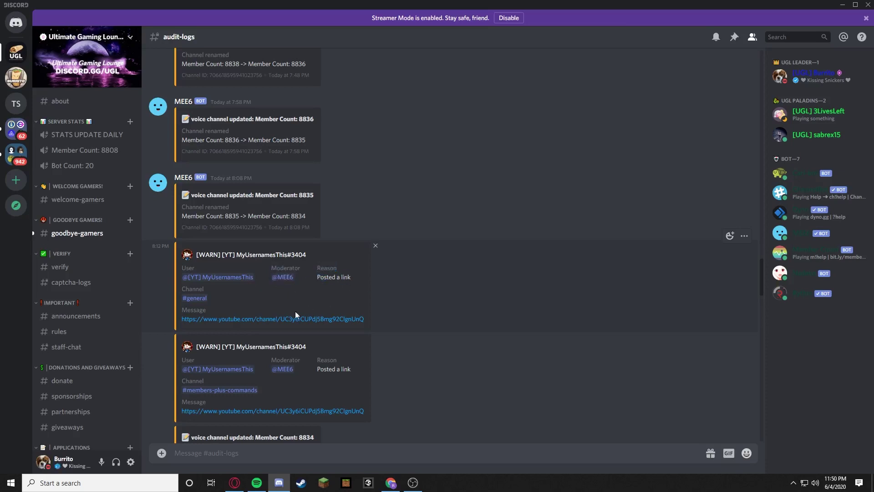
Step: Scroll back and forth through the remaining MEE6 audit-log entries
scroll(314, 278, up, 5)
scroll(314, 264, up, 15)
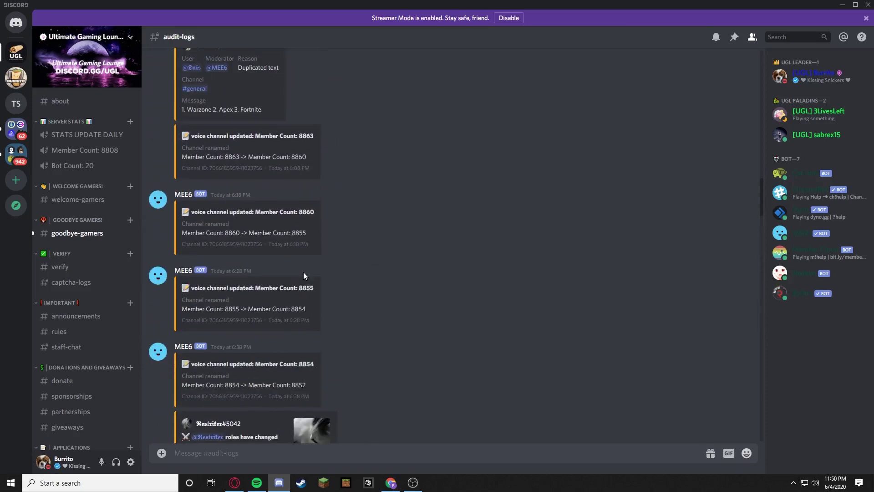
scroll(307, 267, down, 6)
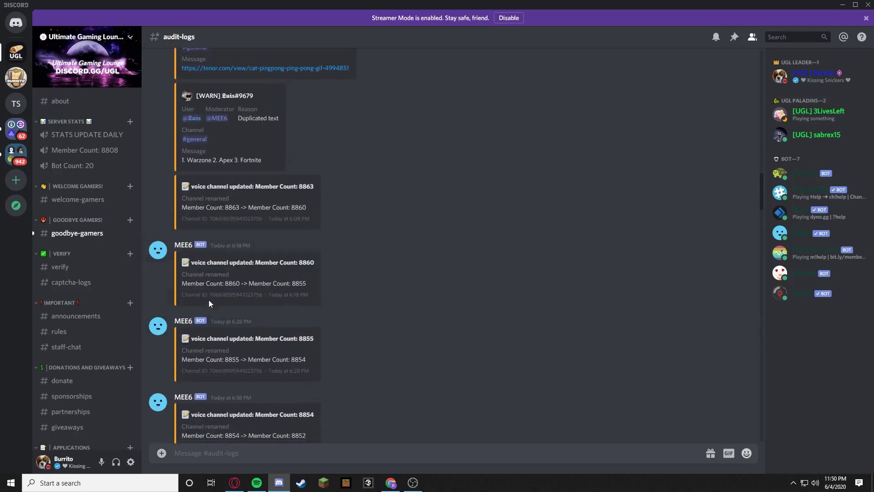
scroll(201, 364, up, 10)
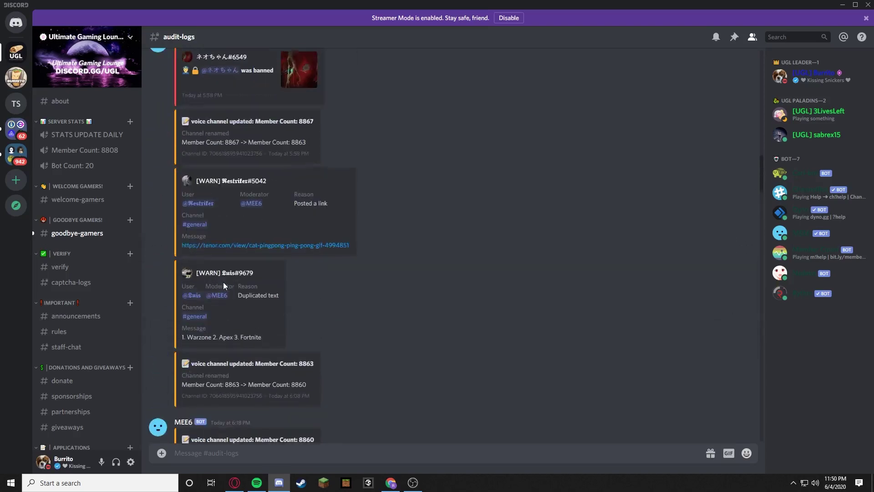
scroll(219, 349, down, 20)
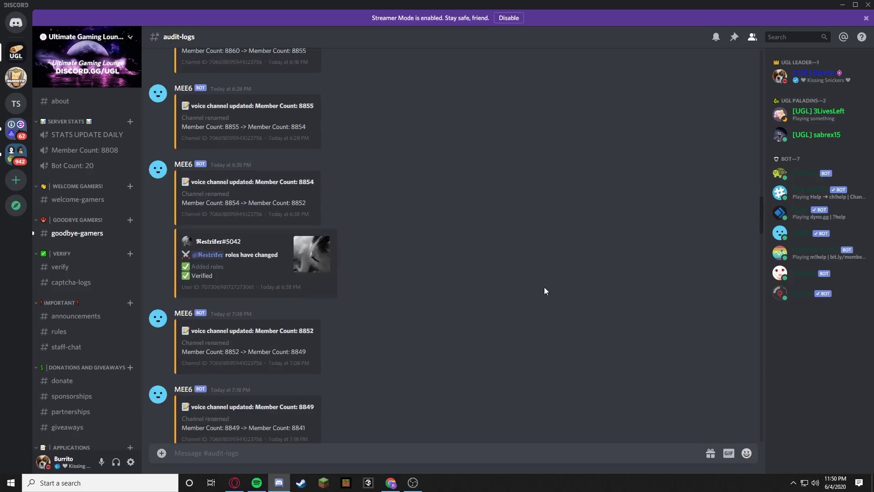
scroll(430, 251, down, 15)
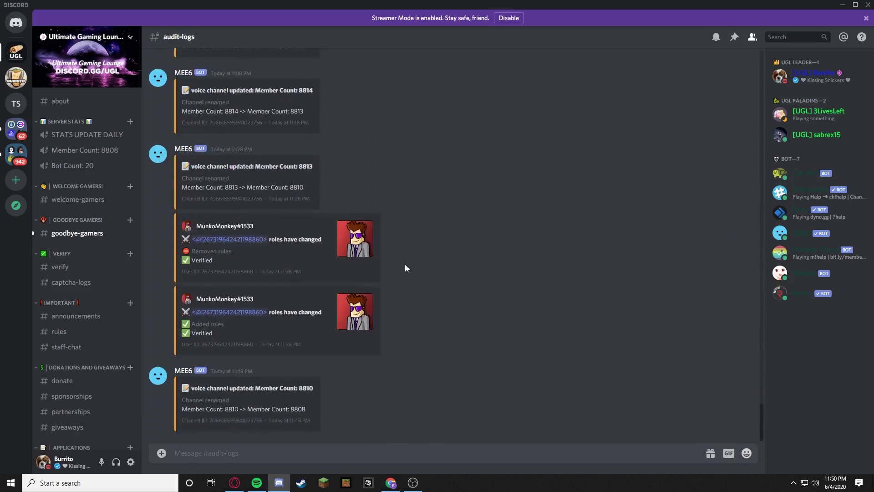
Step: View Ultimate Gaming Lounge's audit log in server settings, then open #general
click(115, 45)
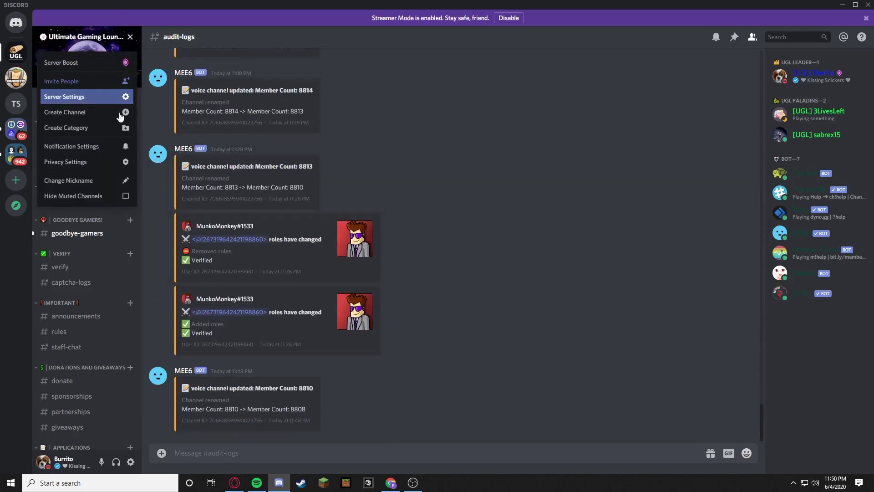
click(109, 95)
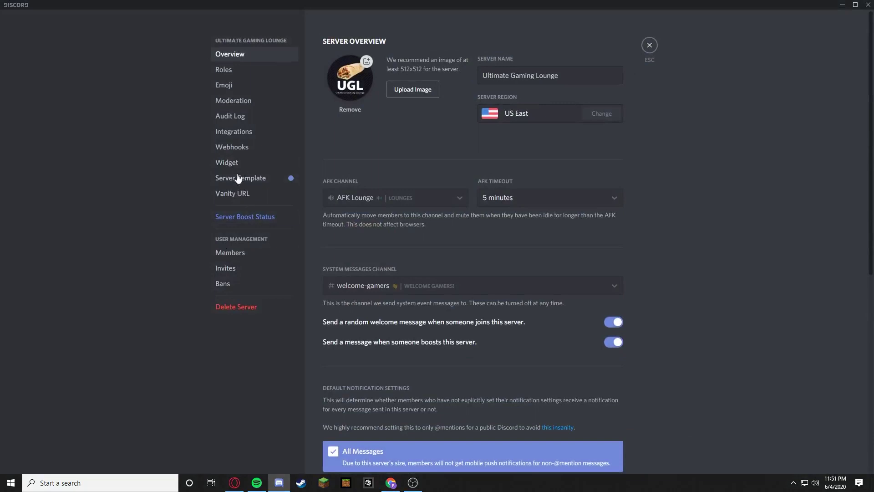
click(250, 120)
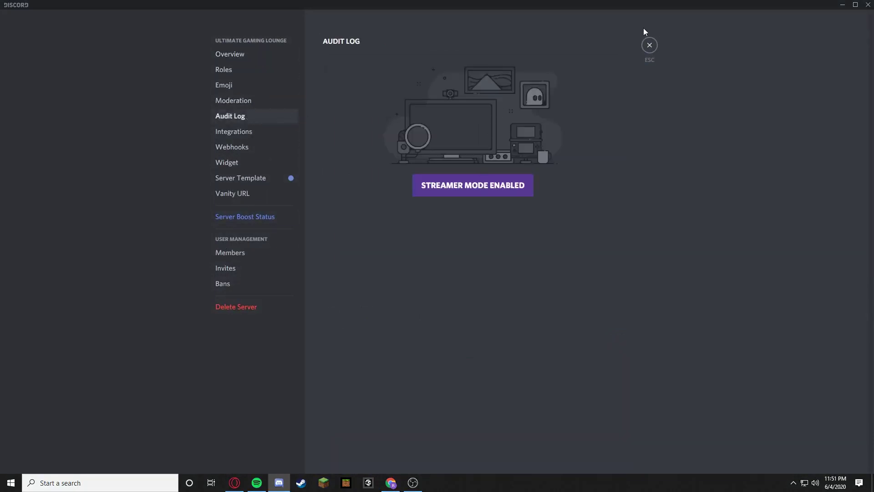
click(652, 43)
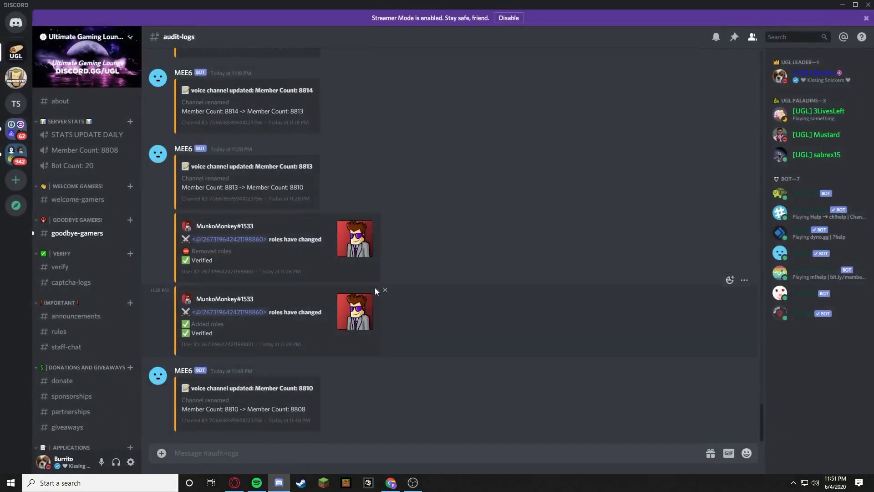
scroll(43, 298, down, 6)
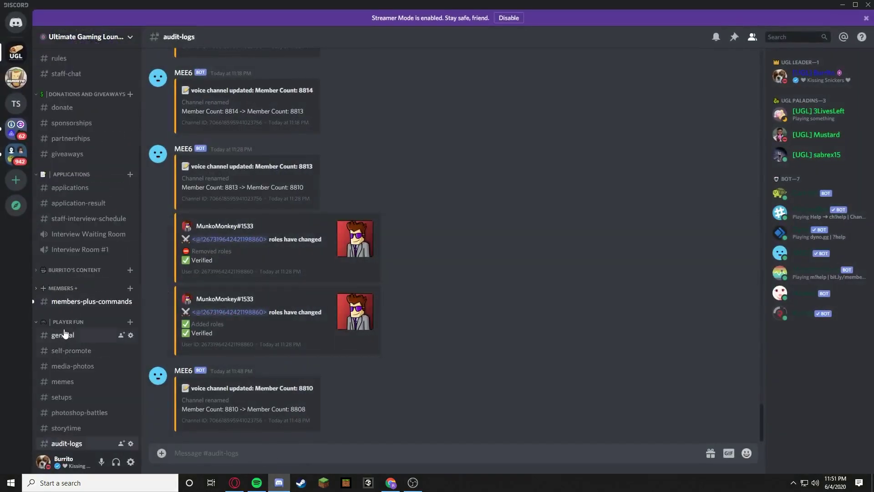
click(65, 334)
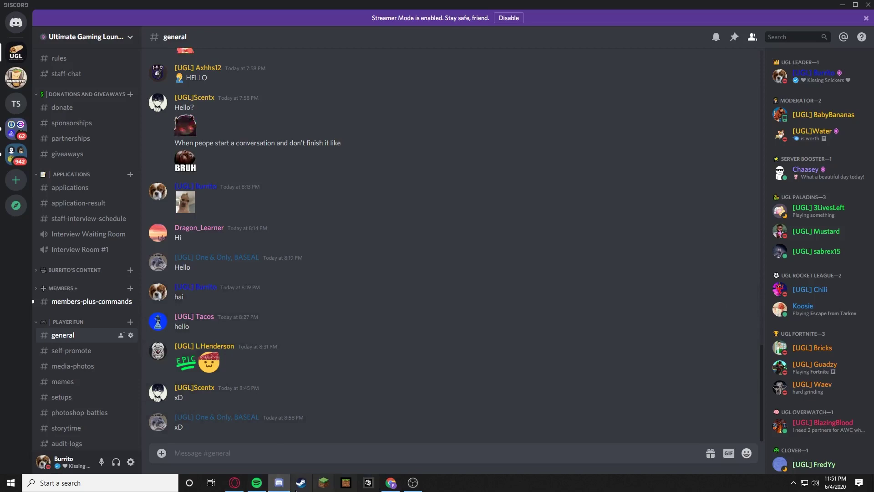
Step: Create a text channel named audit-logs in Test Server
click(16, 104)
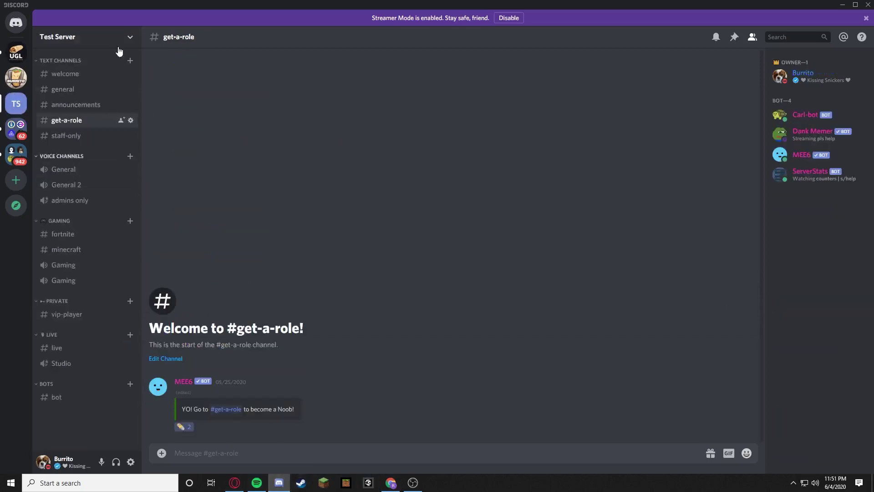
click(130, 60)
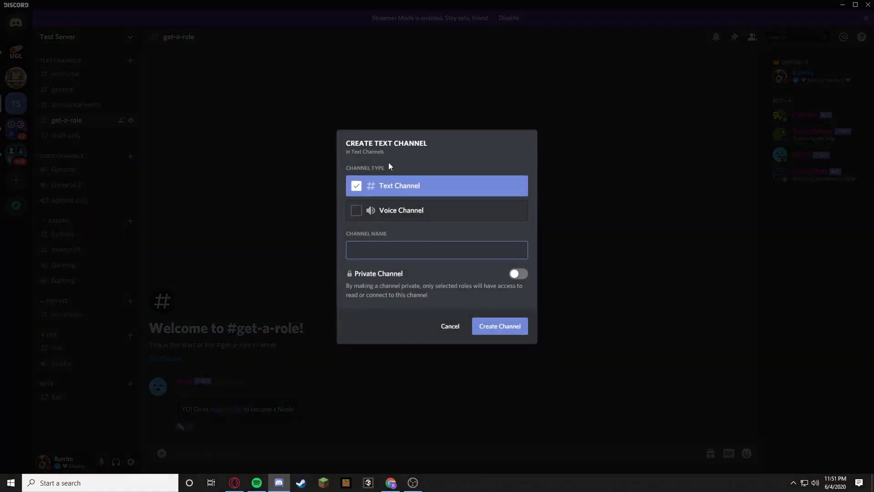
text(audit-logs)
key(Return)
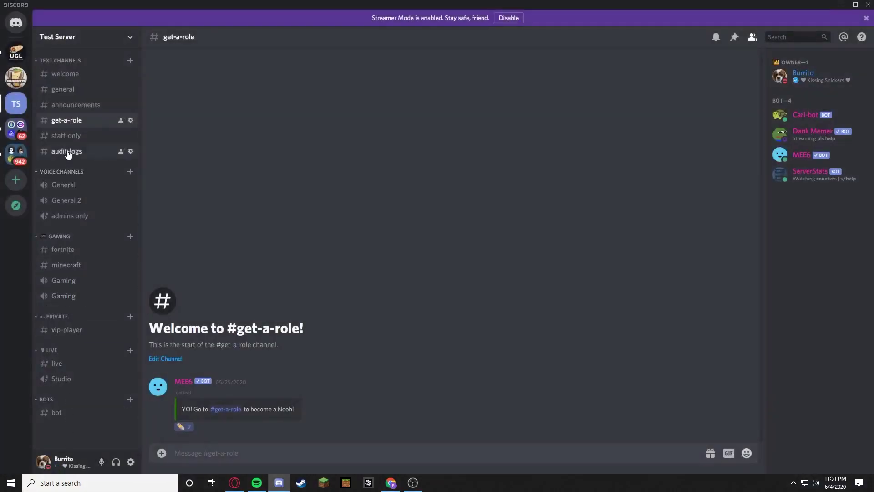
Step: Add the Owner, admin and mod roles to the audit-logs channel permissions
right_click(68, 155)
click(109, 214)
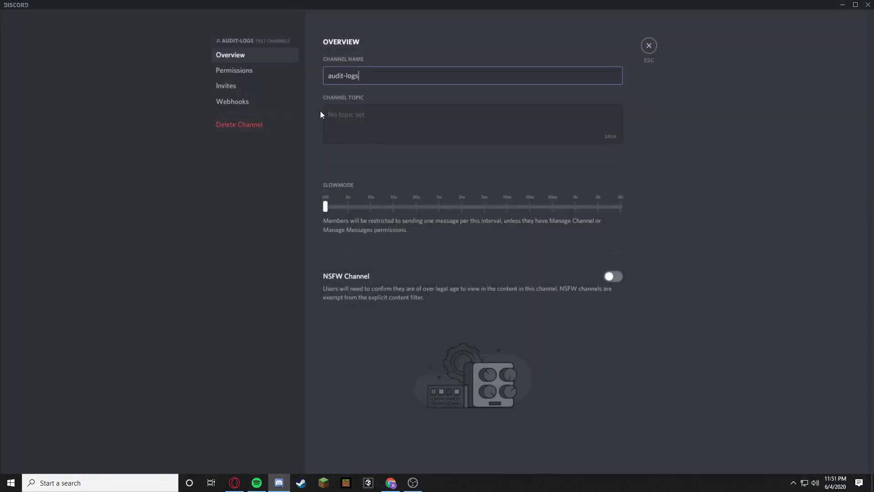
click(247, 69)
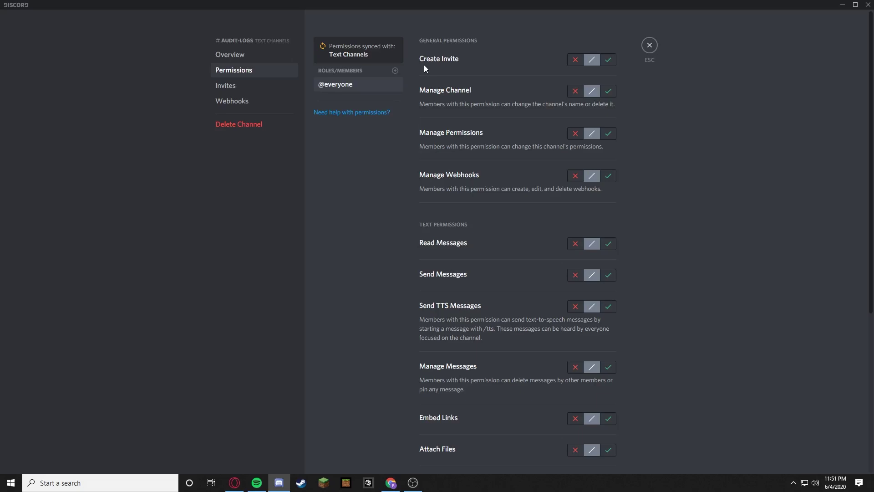
click(395, 71)
click(357, 155)
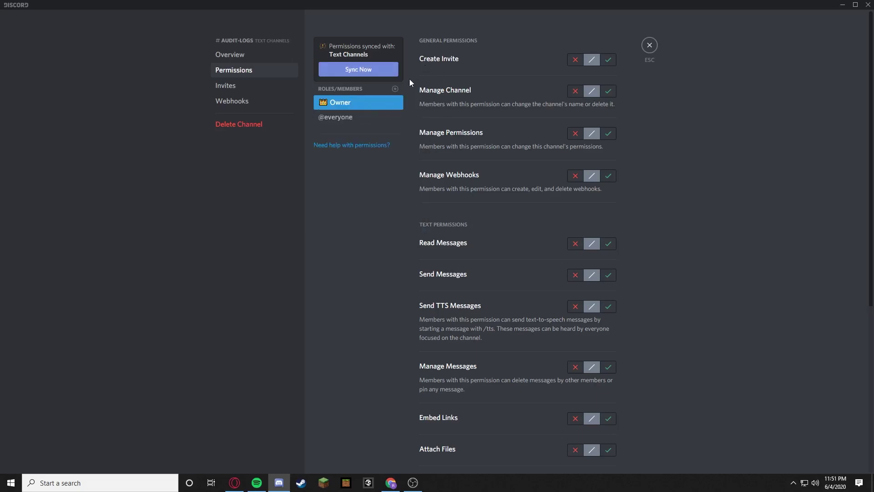
click(395, 89)
click(364, 171)
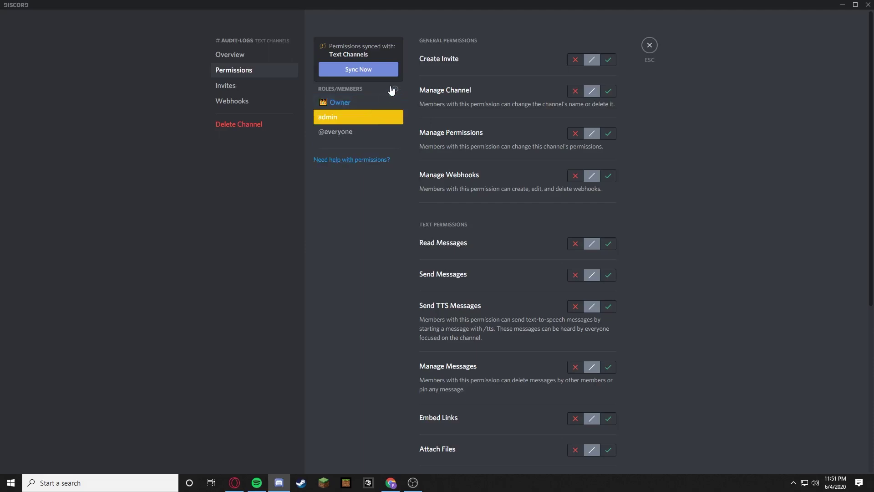
click(396, 89)
click(341, 175)
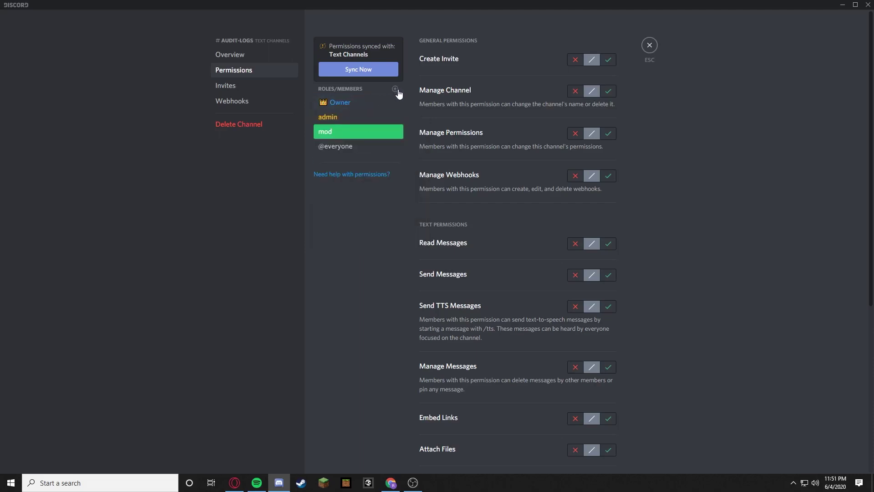
click(364, 148)
scroll(546, 182, down, 3)
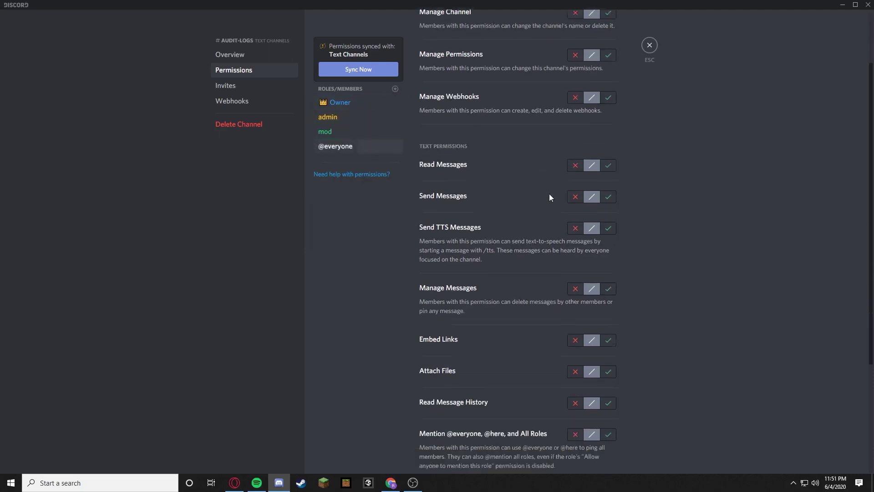
click(575, 154)
click(575, 184)
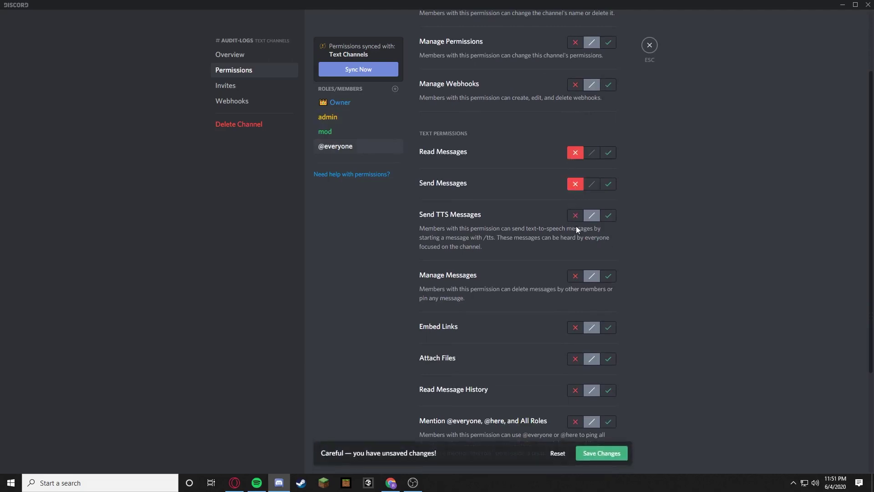
click(575, 215)
click(592, 454)
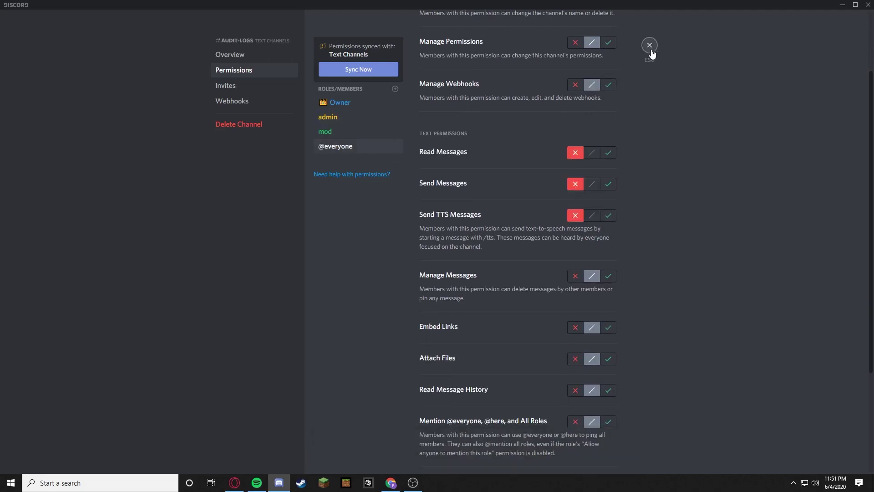
Step: Choose audit-logs as MEE6's logging channel and authorize MEE6 to post there
click(650, 45)
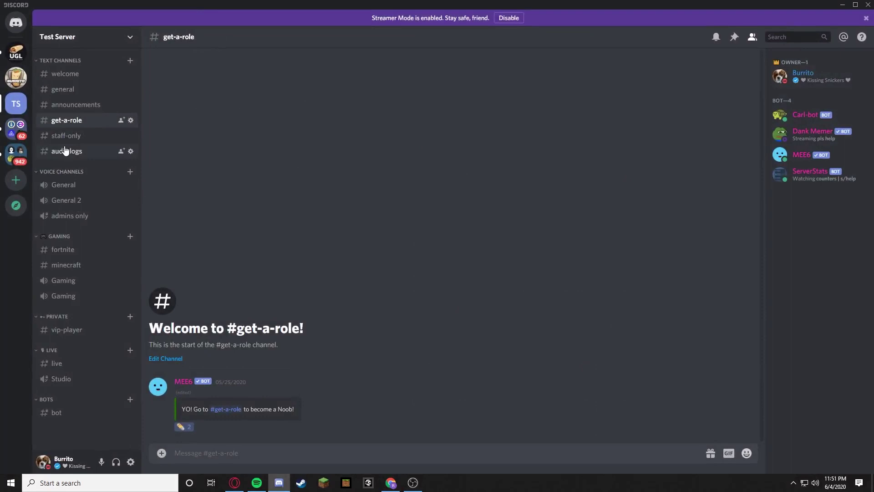
click(390, 482)
click(219, 299)
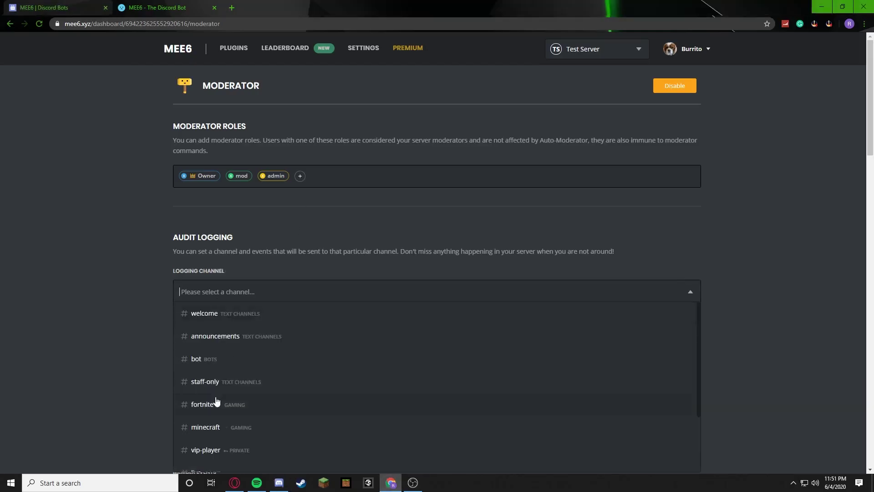
scroll(225, 395, down, 6)
click(240, 280)
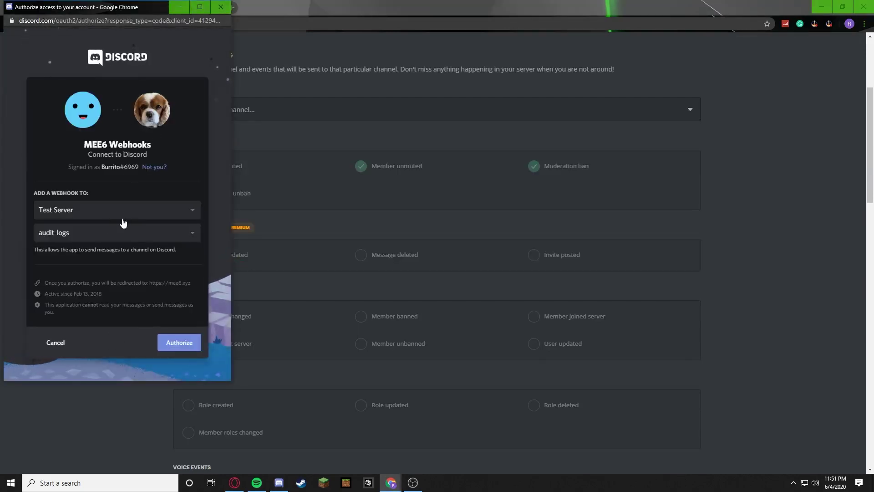
click(170, 351)
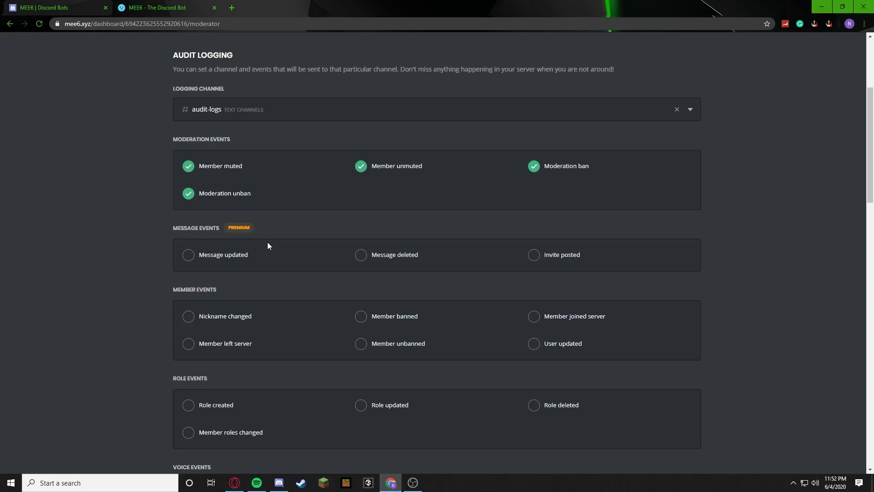
scroll(261, 246, down, 1)
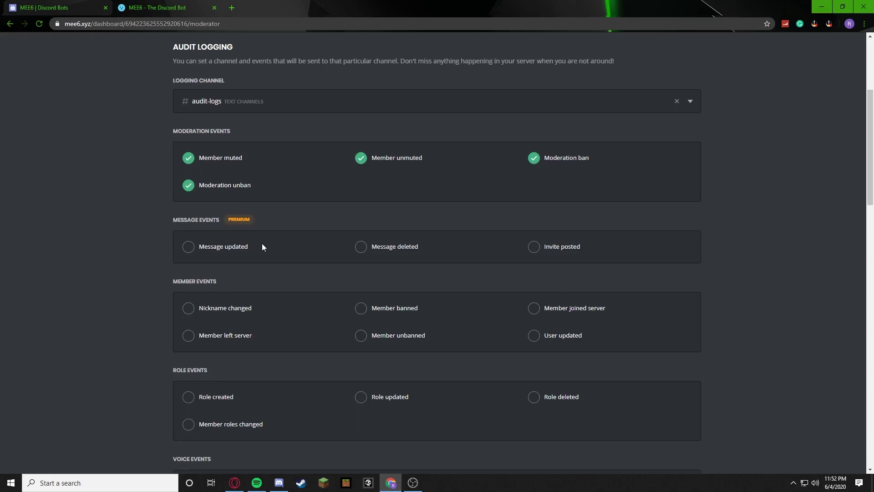
scroll(219, 222, down, 1)
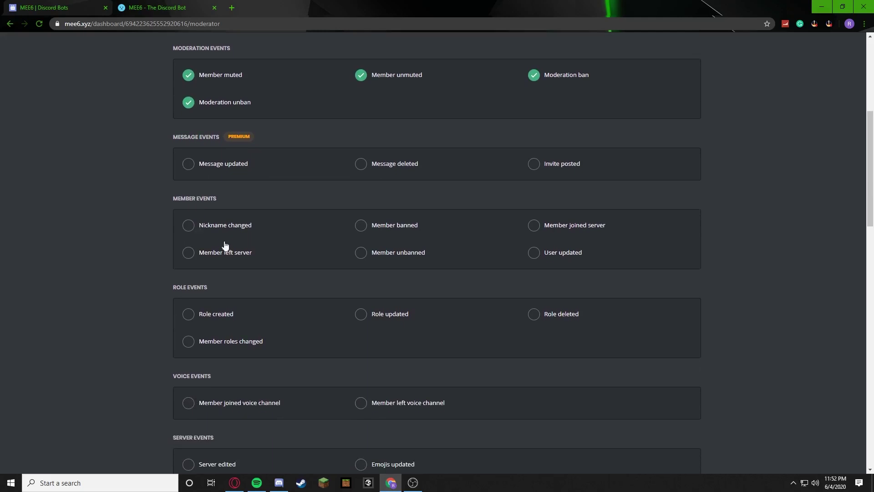
scroll(229, 239, down, 1)
scroll(227, 217, up, 1)
scroll(226, 211, up, 6)
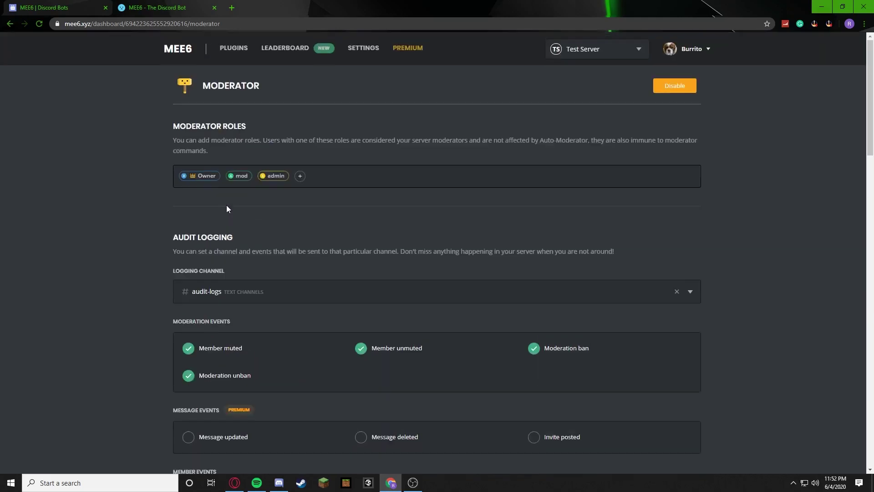
drag(263, 94, 177, 93)
click(267, 94)
scroll(256, 173, down, 5)
scroll(256, 177, down, 13)
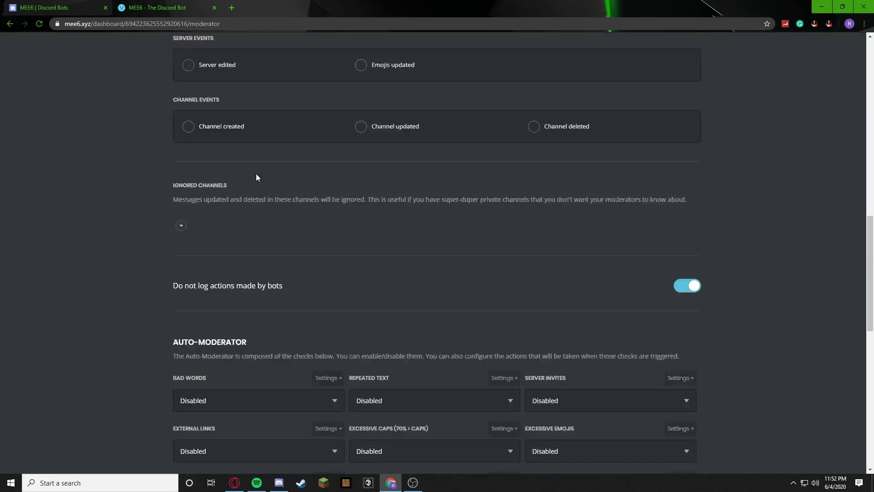
drag(171, 251, 274, 255)
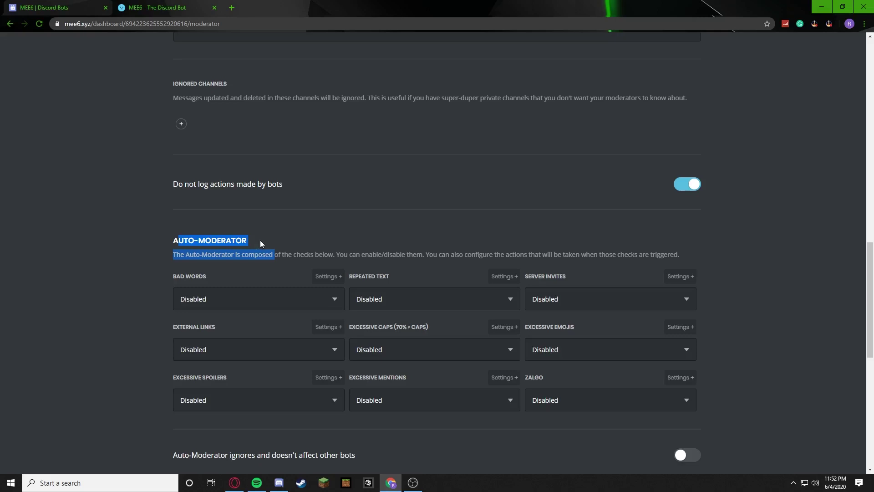
scroll(298, 206, up, 18)
scroll(107, 211, down, 6)
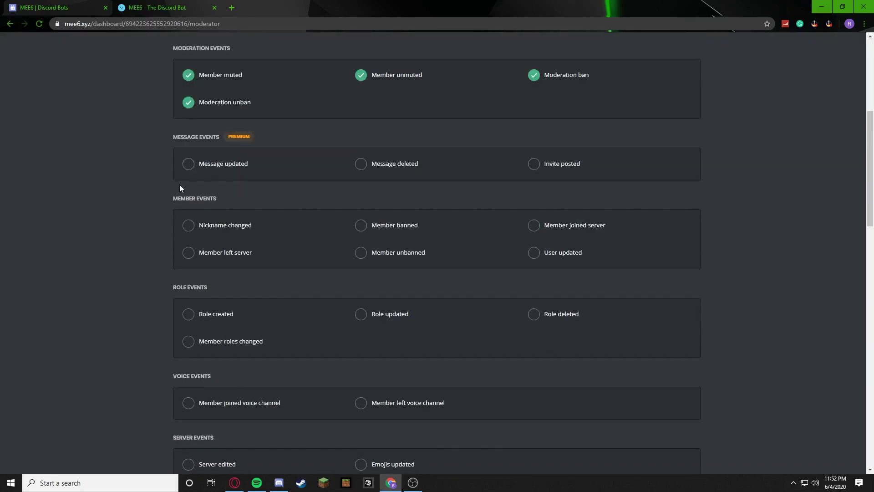
Step: Log nickname changes, member leaves, unbans, bans and joins, and save
click(188, 226)
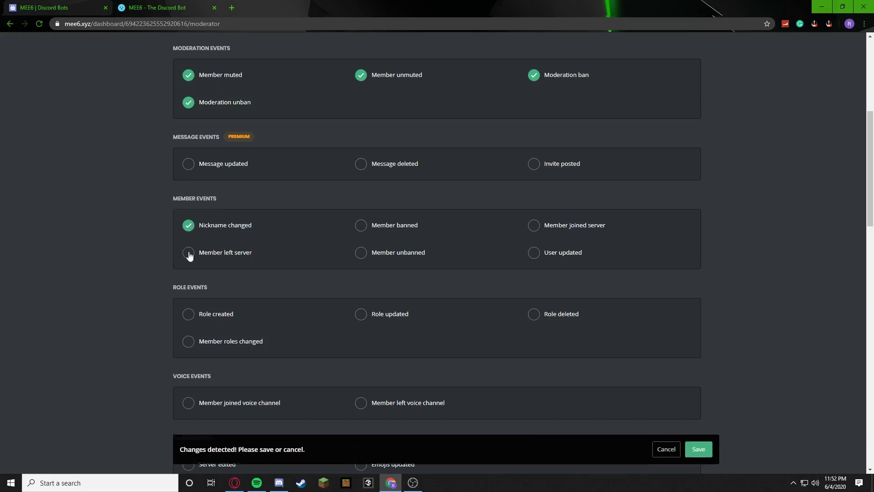
click(189, 254)
click(361, 254)
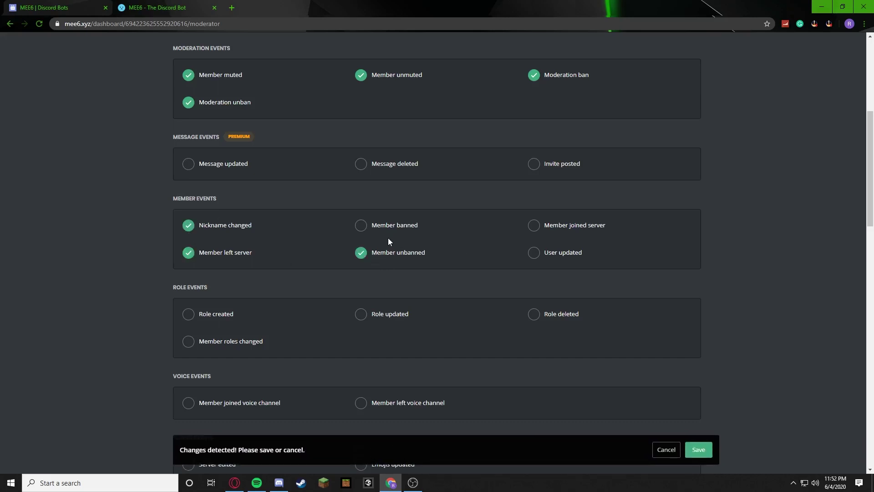
click(365, 226)
click(536, 226)
click(698, 451)
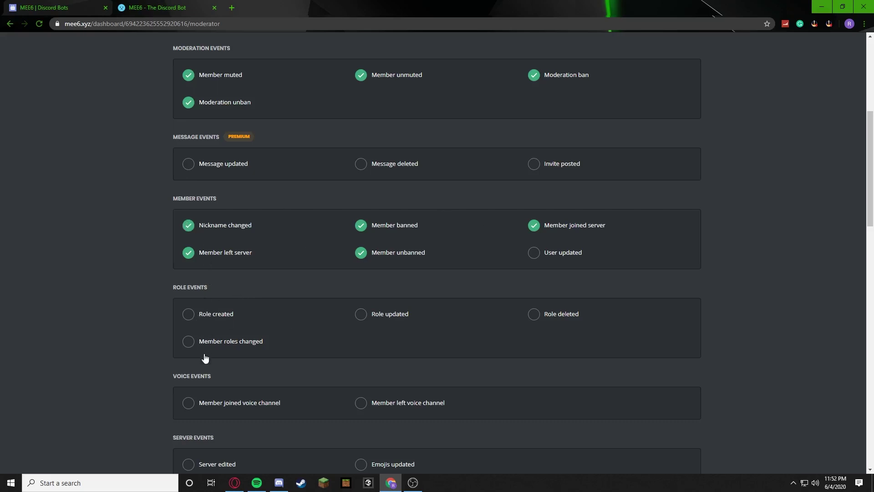
Step: Log member role changes, role creation, updates, deletions and server edits, and save
click(191, 345)
click(191, 318)
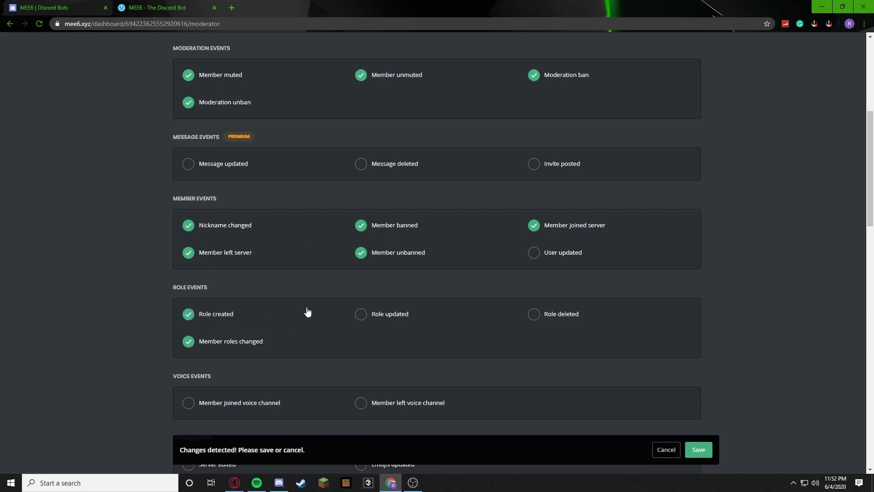
click(385, 319)
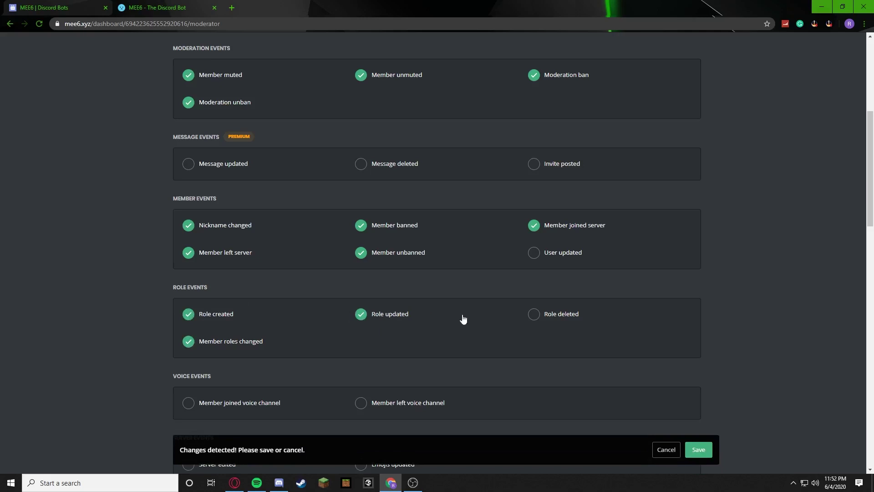
click(555, 326)
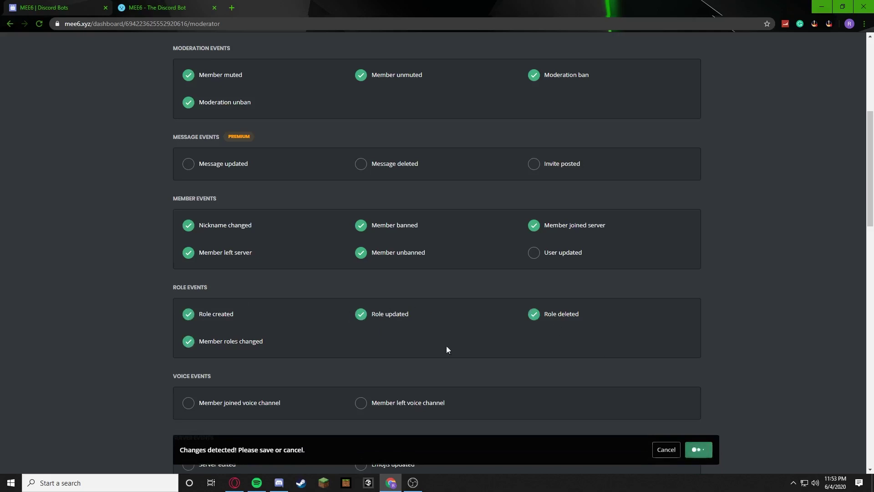
scroll(447, 350, down, 2)
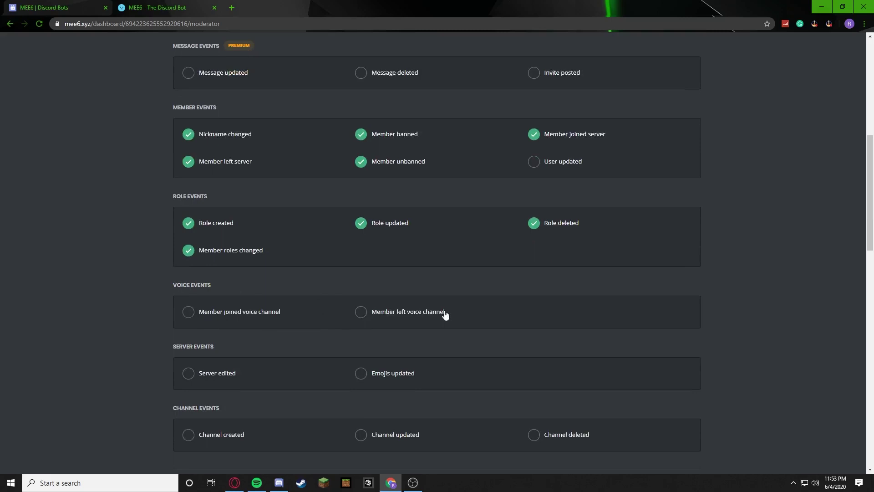
scroll(267, 286, down, 2)
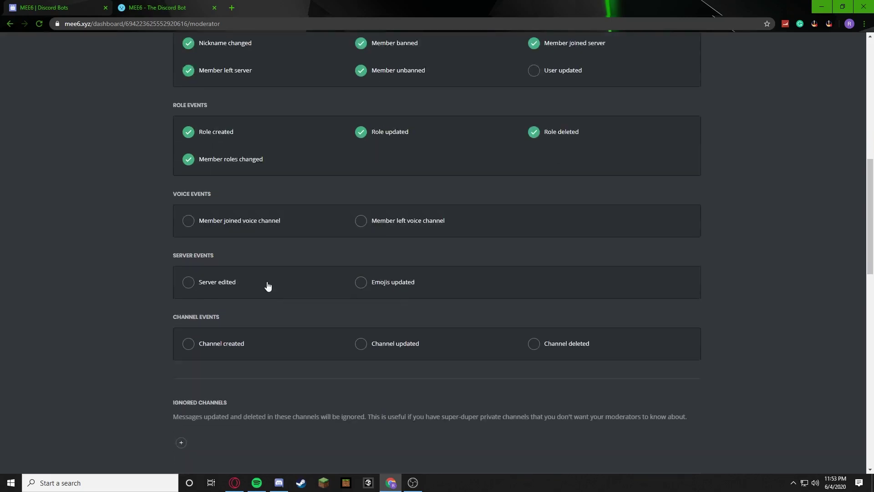
click(203, 286)
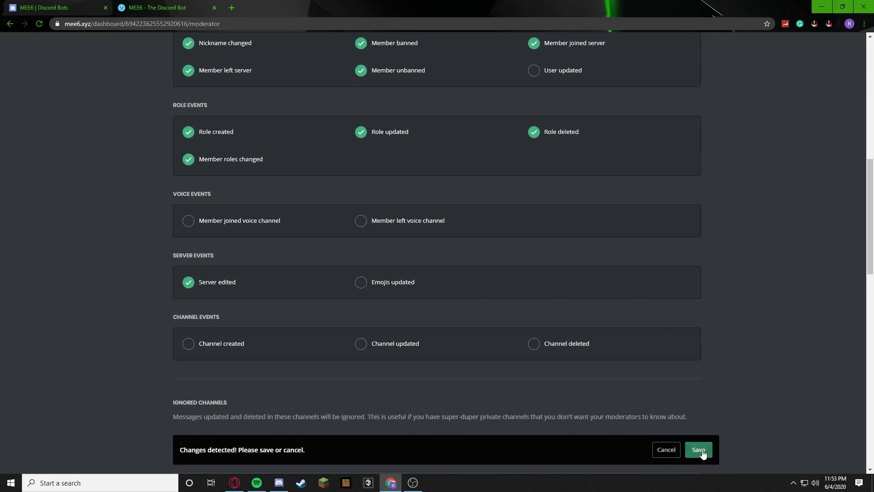
click(700, 450)
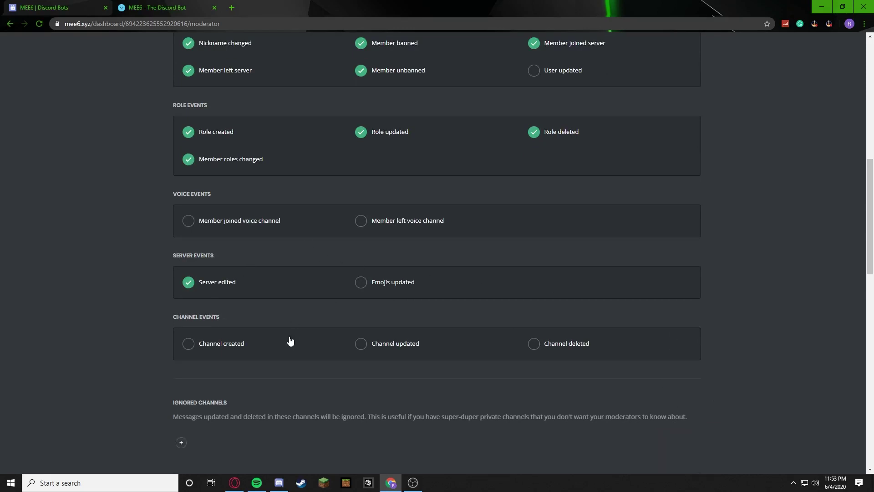
Step: Log channel creation and channel deletion events, and save
click(188, 349)
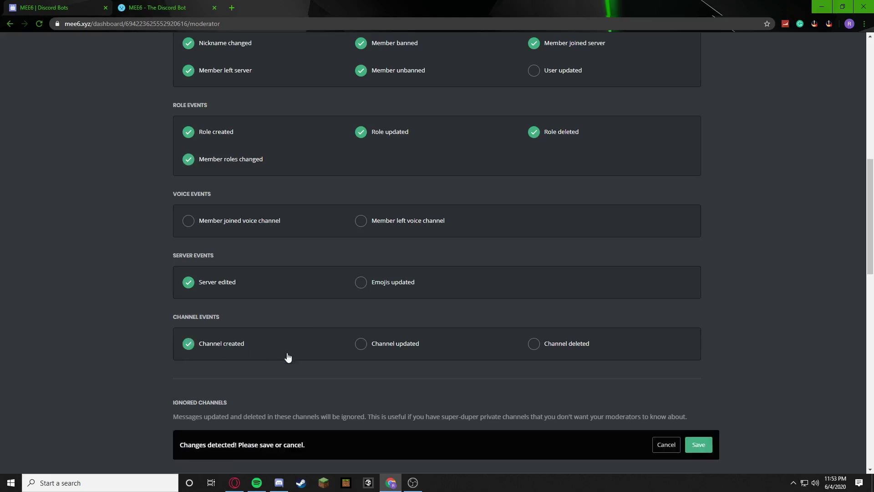
click(542, 347)
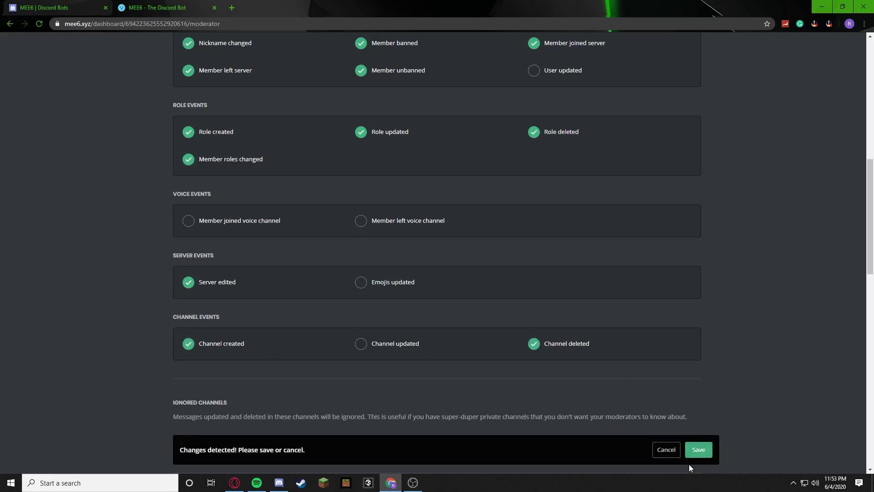
click(697, 452)
scroll(383, 346, down, 3)
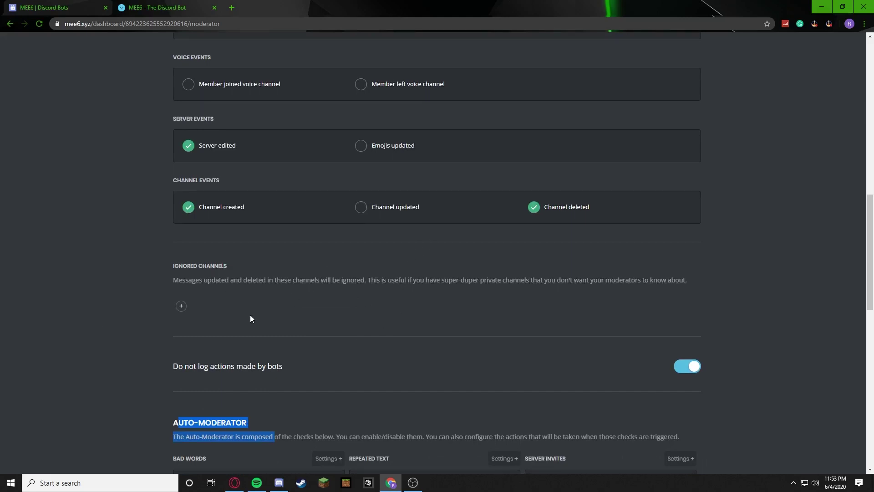
scroll(245, 308, down, 1)
scroll(252, 304, up, 5)
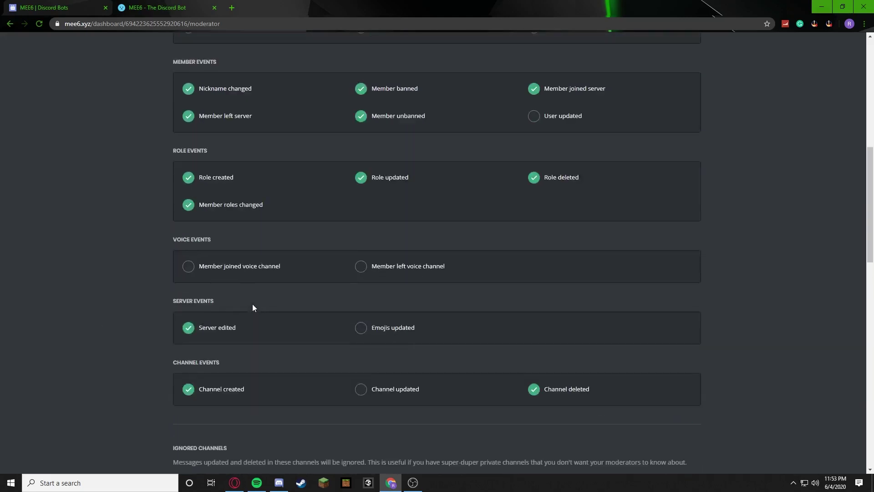
scroll(212, 302, down, 5)
scroll(223, 298, up, 2)
scroll(223, 298, down, 1)
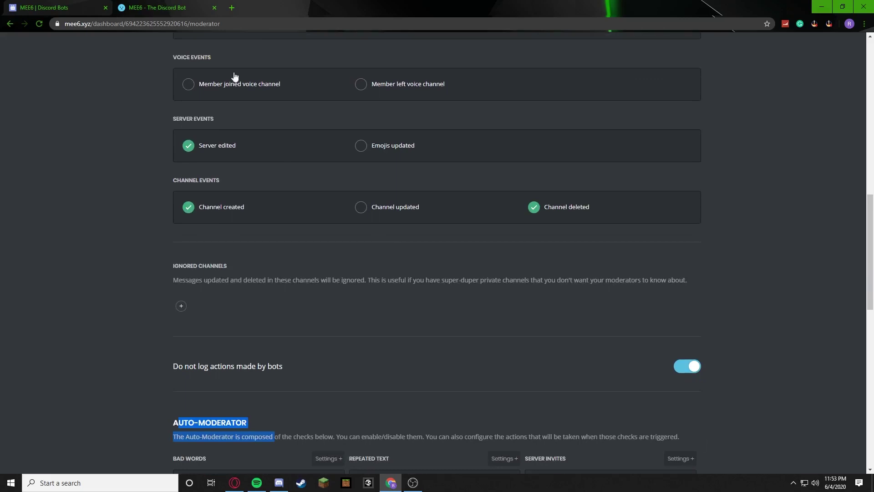
click(187, 85)
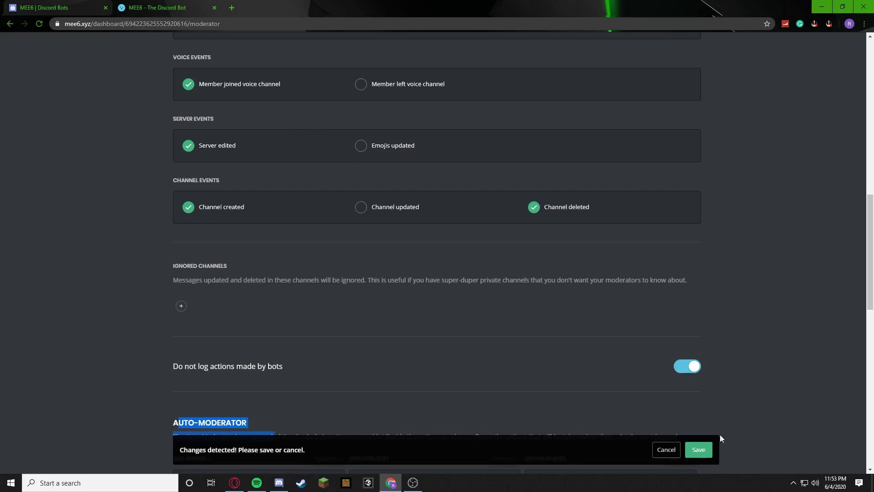
click(698, 449)
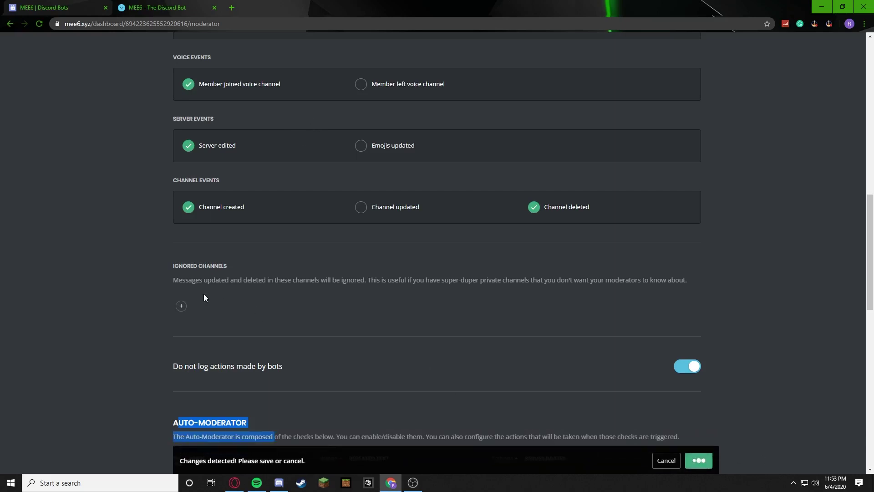
click(182, 312)
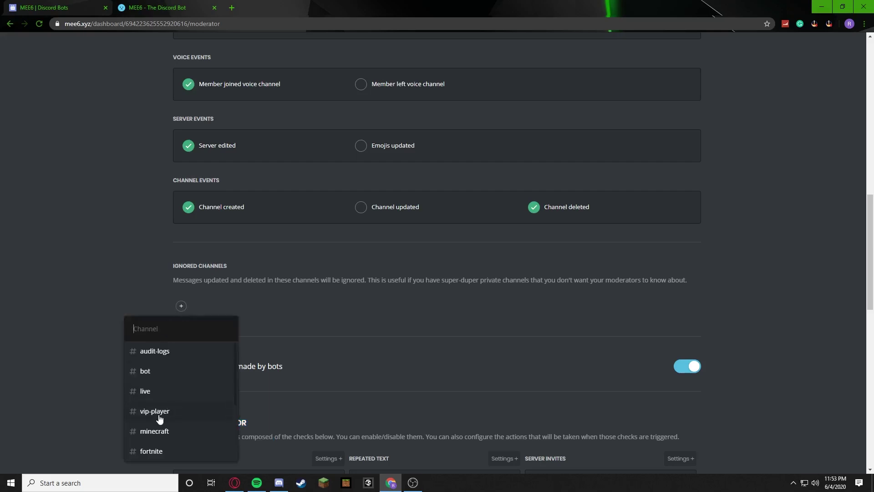
scroll(159, 415, down, 2)
scroll(164, 408, up, 7)
scroll(166, 406, down, 6)
click(209, 254)
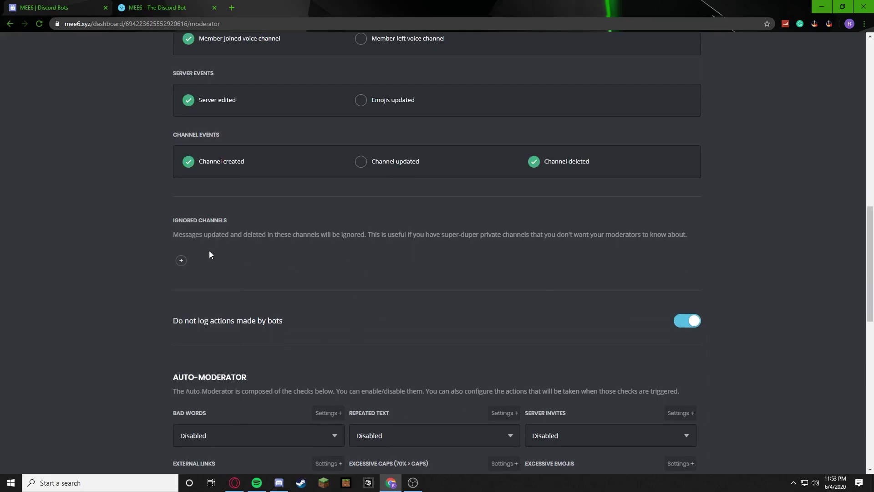
drag(204, 235, 704, 250)
click(673, 234)
scroll(273, 218, up, 3)
click(189, 180)
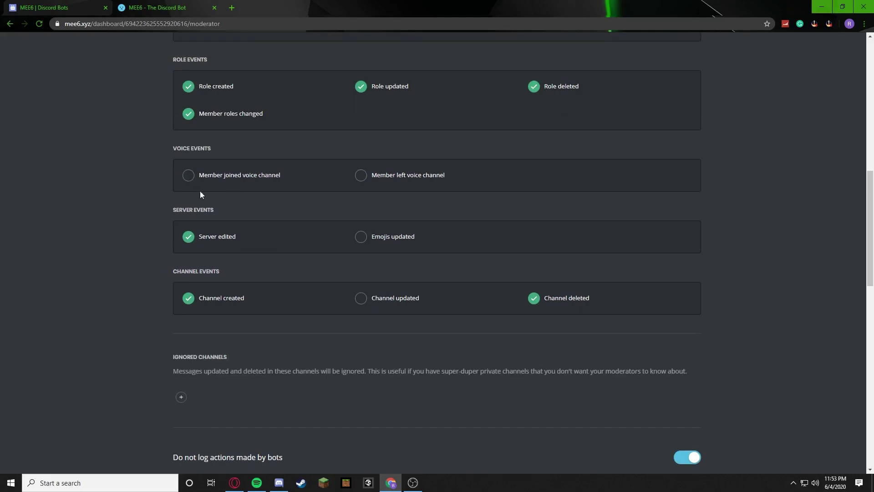
click(181, 397)
scroll(191, 328, down, 6)
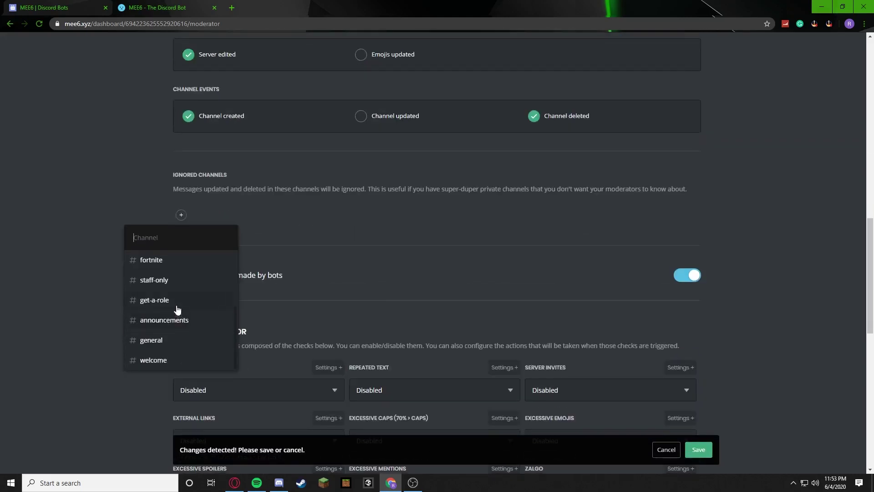
click(357, 254)
scroll(432, 292, up, 5)
scroll(378, 292, up, 3)
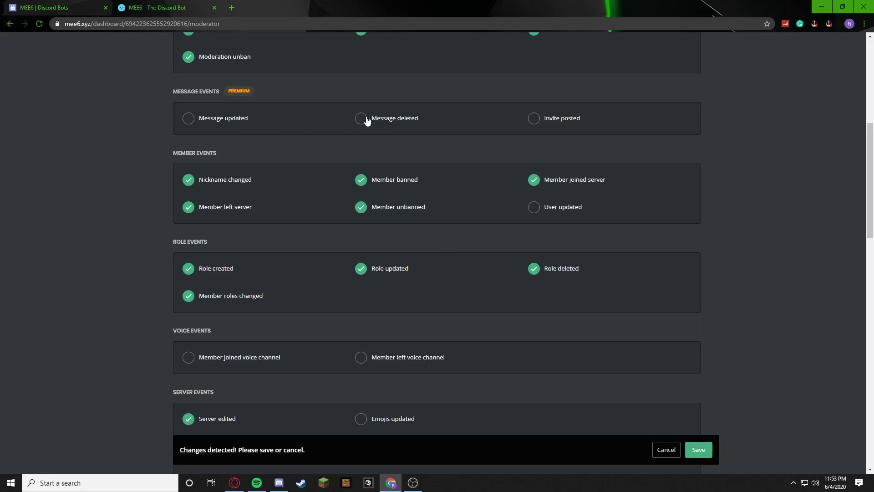
scroll(364, 136, down, 6)
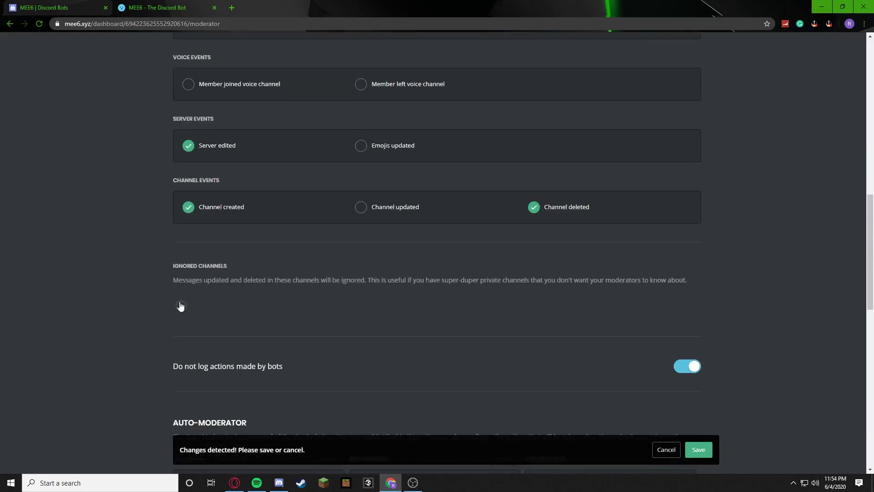
click(180, 306)
scroll(165, 433, up, 2)
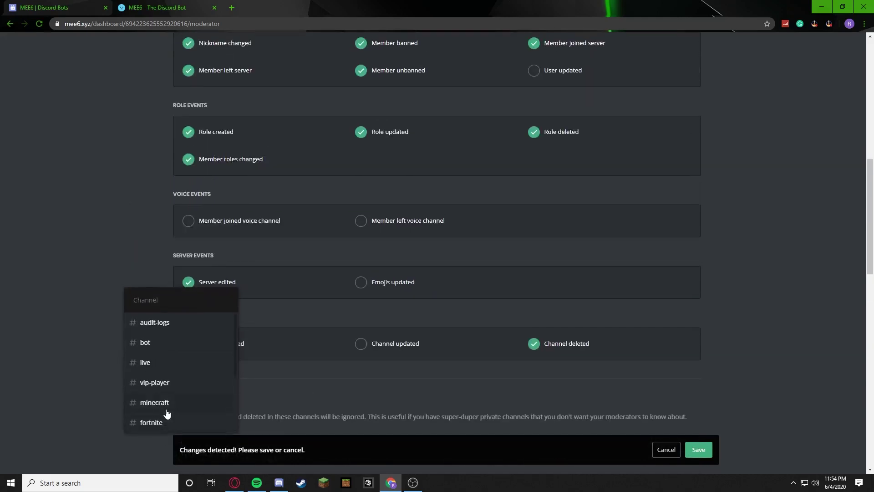
scroll(161, 361, down, 3)
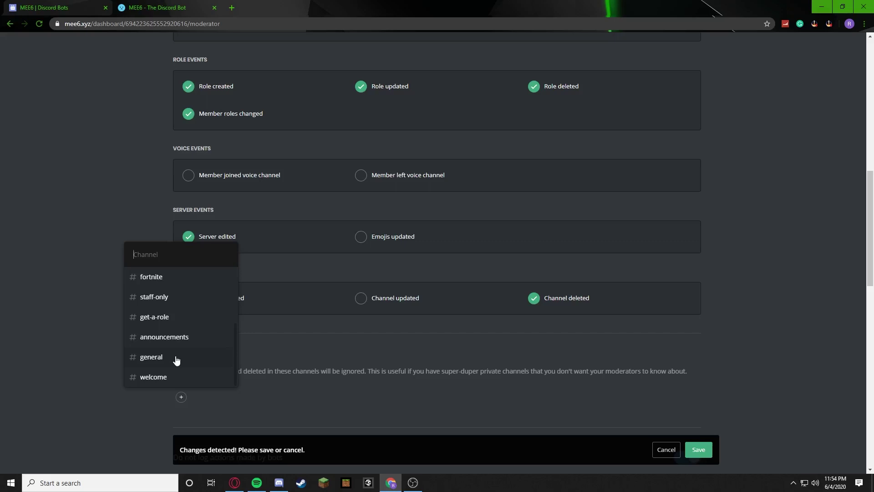
click(151, 357)
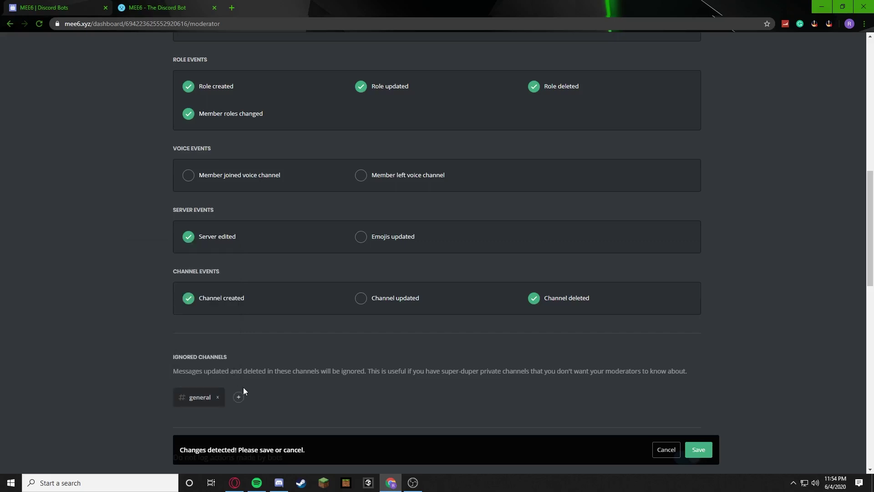
scroll(390, 361, up, 1)
scroll(390, 361, up, 10)
scroll(403, 346, down, 2)
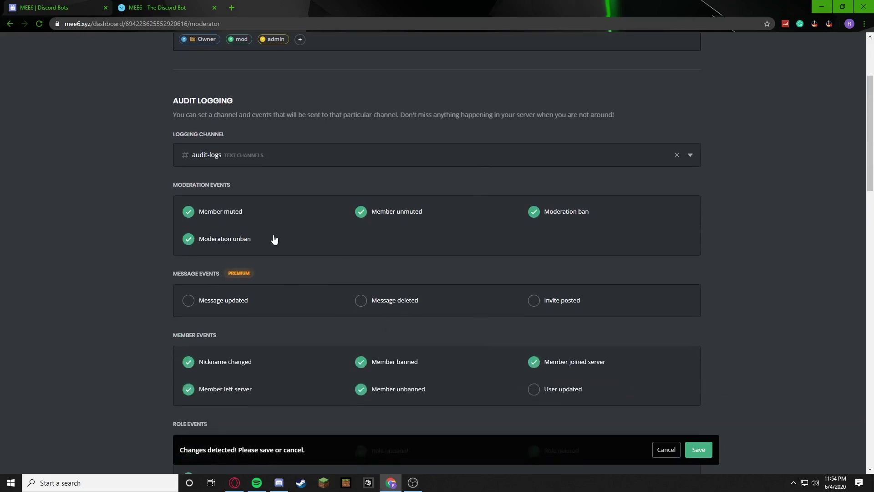
scroll(383, 296, down, 7)
scroll(373, 273, down, 4)
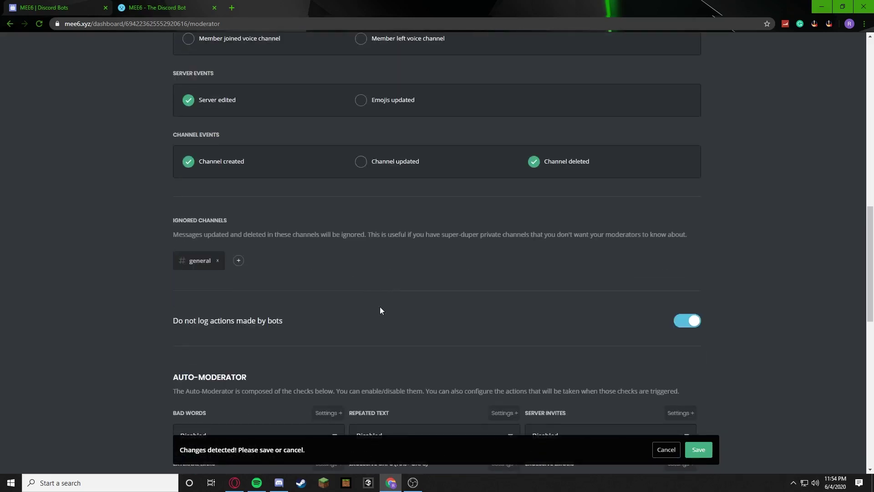
click(217, 261)
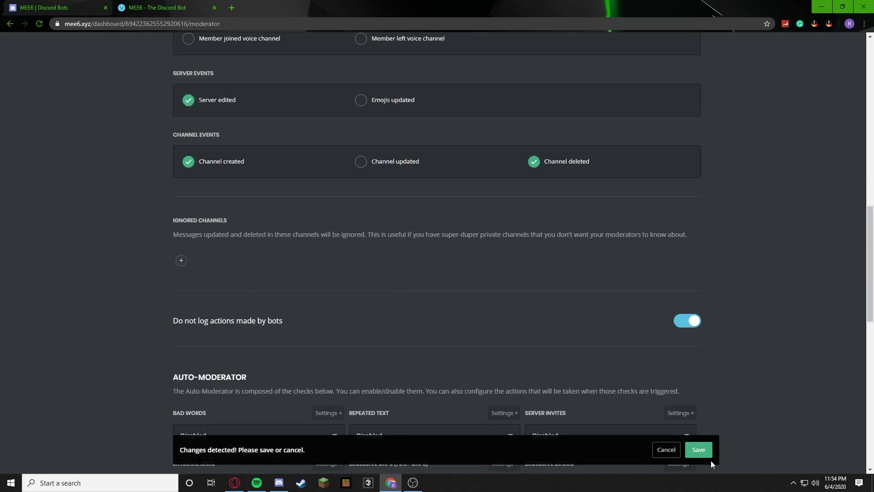
scroll(301, 255, down, 3)
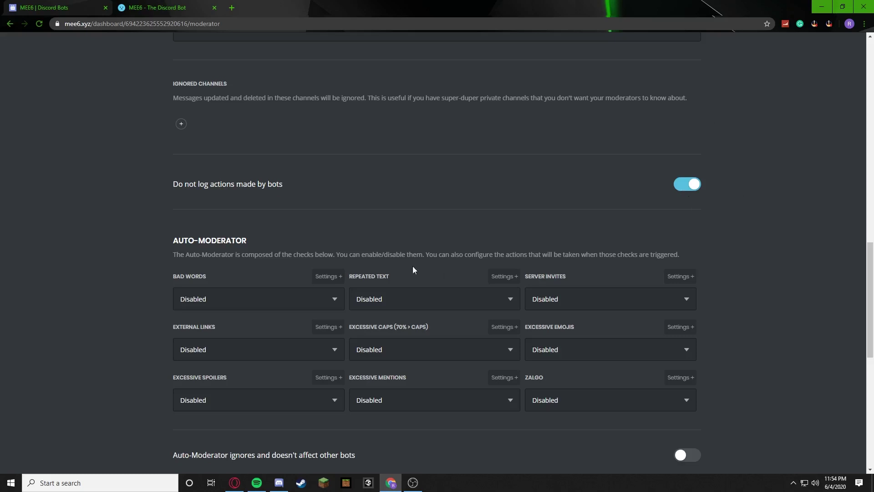
Step: Set Bad Words and Repeated Text to Delete Message & Warn Member
scroll(262, 324, down, 1)
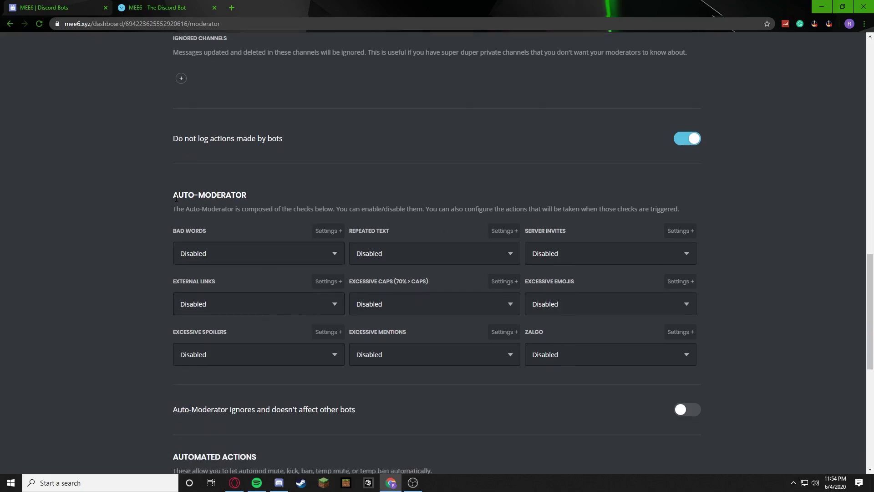
drag(176, 197, 271, 190)
click(195, 191)
click(233, 255)
click(230, 343)
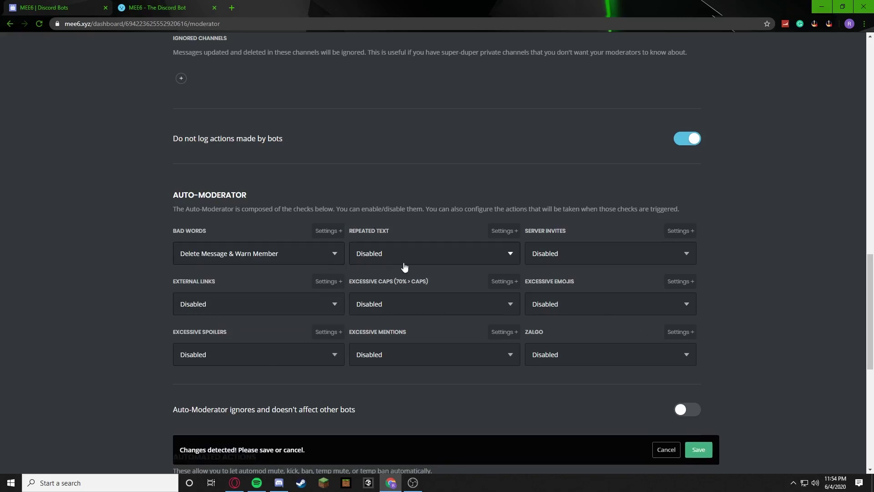
click(395, 249)
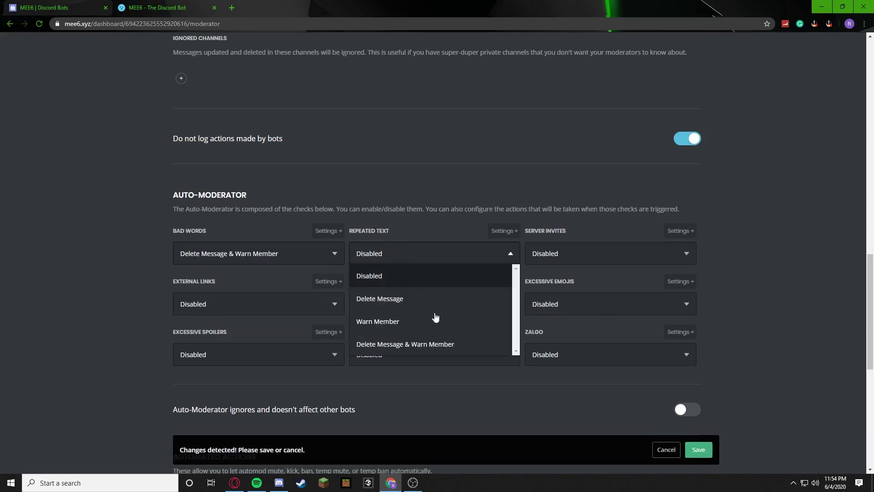
click(416, 350)
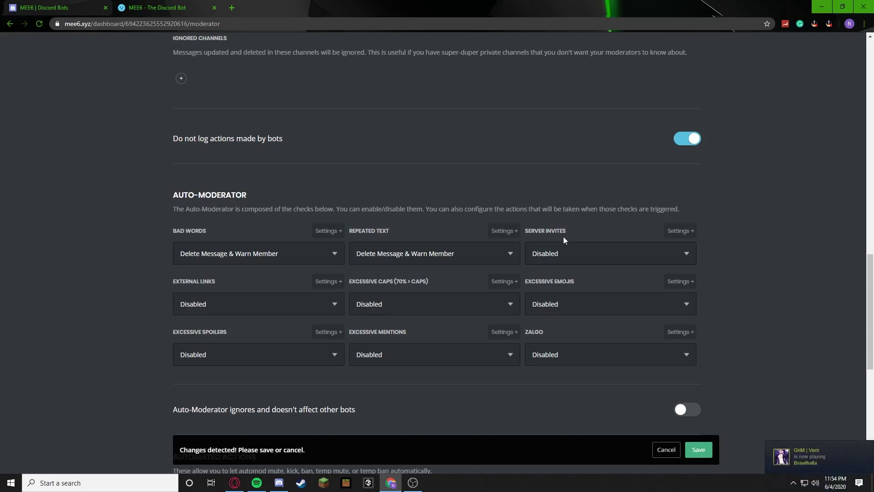
Step: Set Server Invites and External Links to Delete Message & Warn Member
click(614, 265)
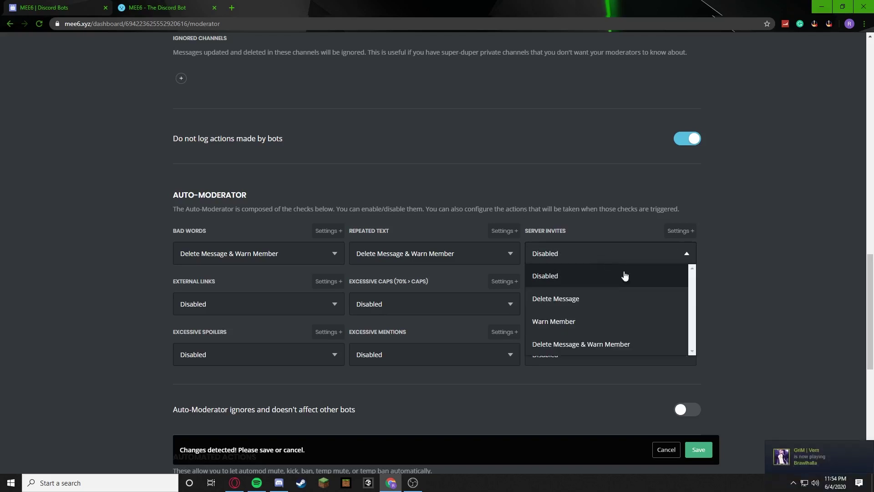
click(588, 337)
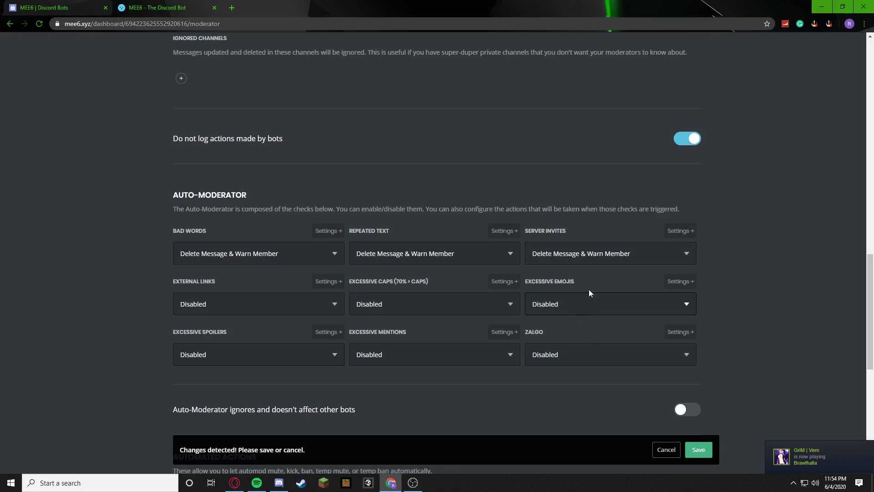
click(216, 309)
click(96, 322)
click(228, 308)
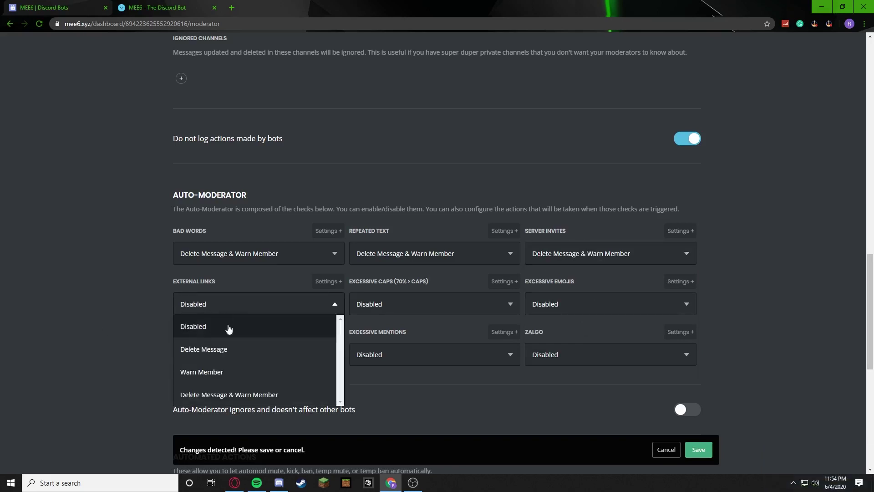
click(203, 394)
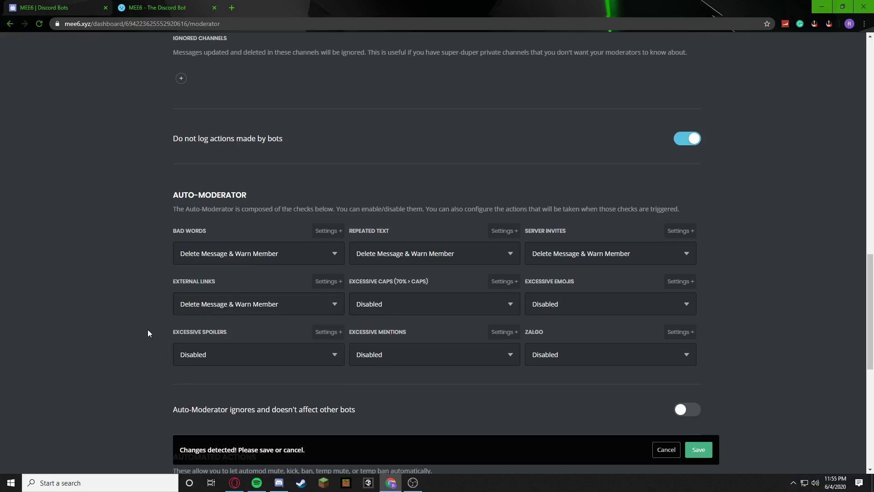
click(553, 258)
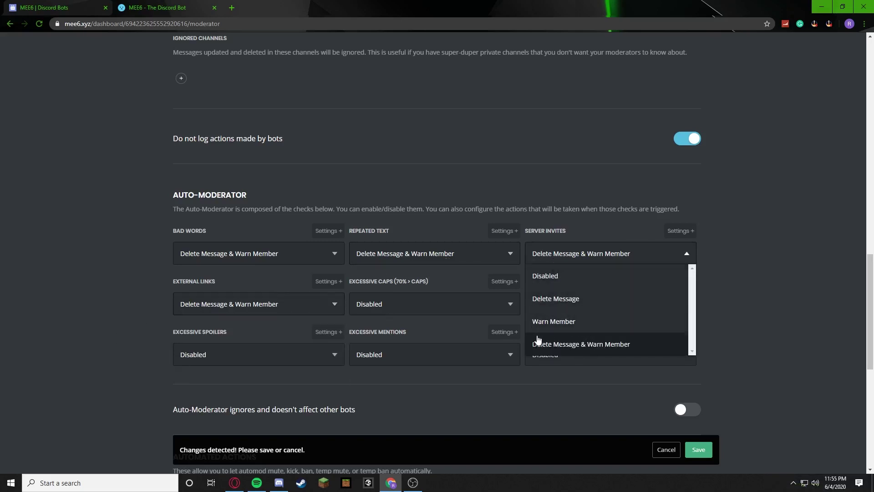
click(68, 323)
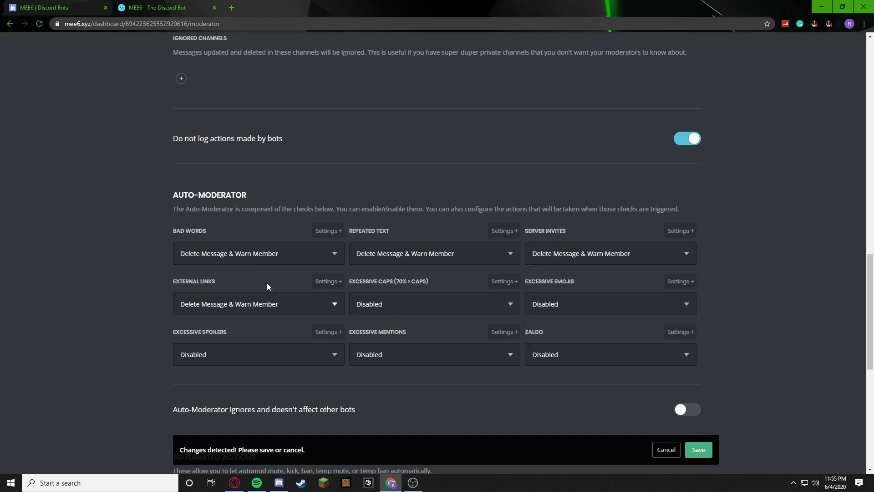
Step: Set Excessive Caps and Excessive Mentions to Delete Message & Warn Member, Excessive Emojis to Warn Member
double_click(119, 286)
click(224, 287)
double_click(217, 283)
double_click(173, 281)
drag(217, 282, 176, 283)
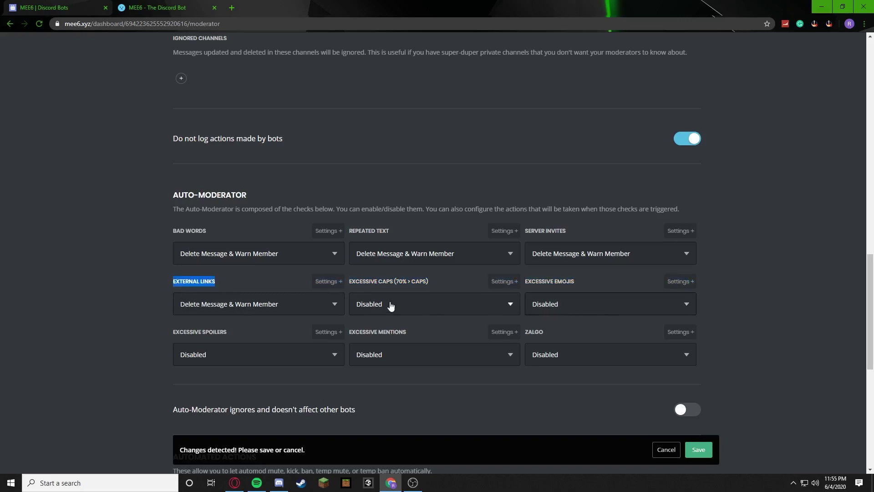
click(231, 287)
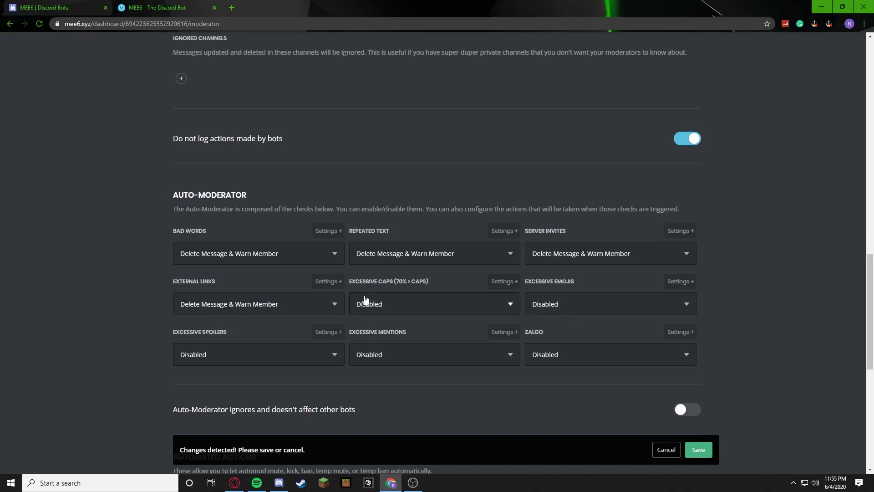
click(391, 309)
click(399, 403)
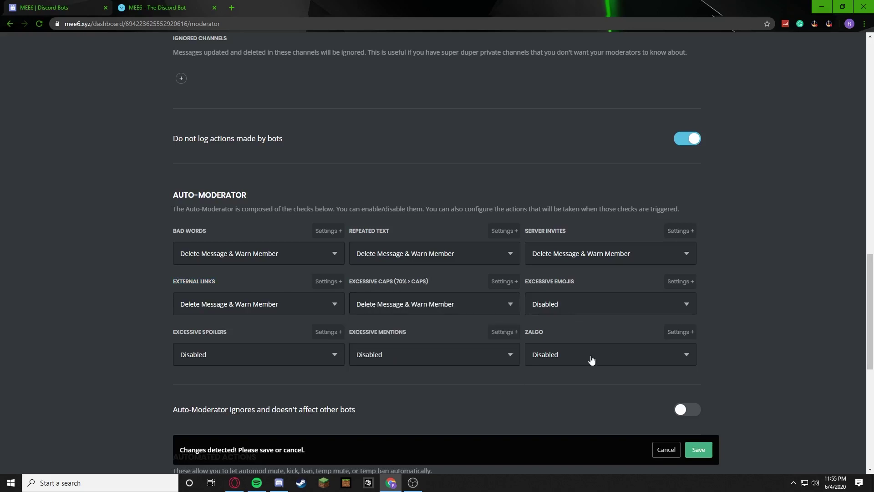
click(571, 307)
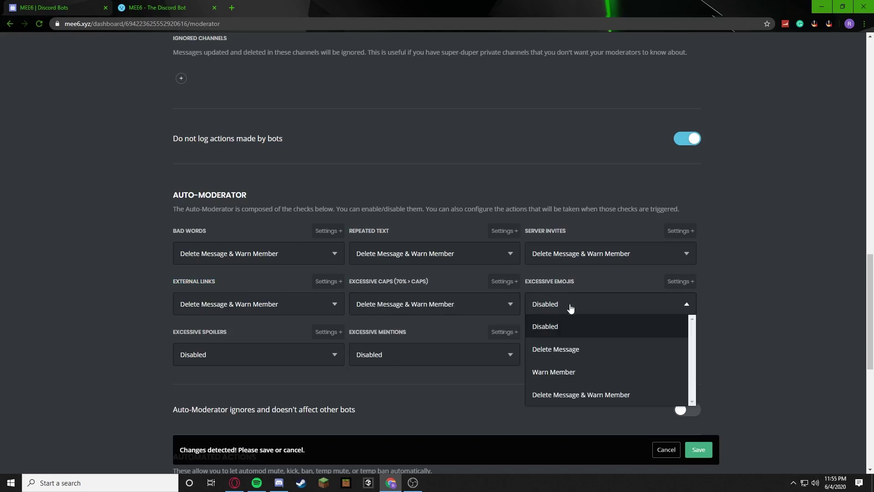
click(578, 371)
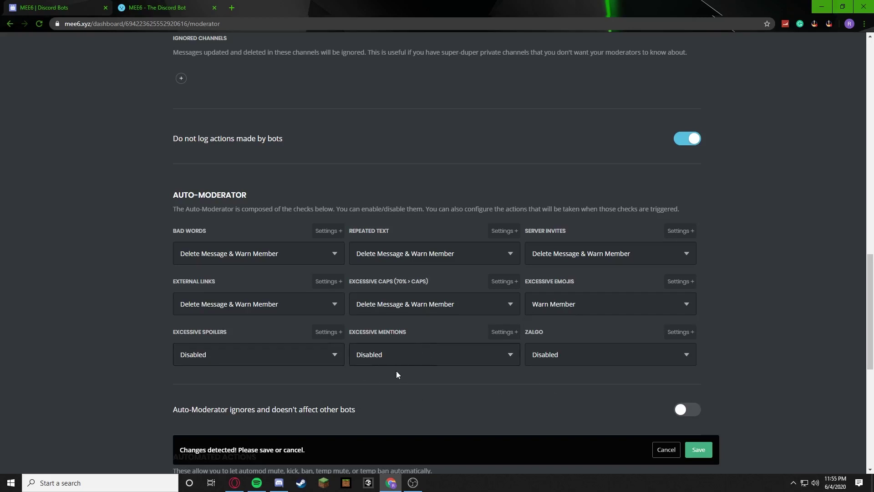
click(387, 360)
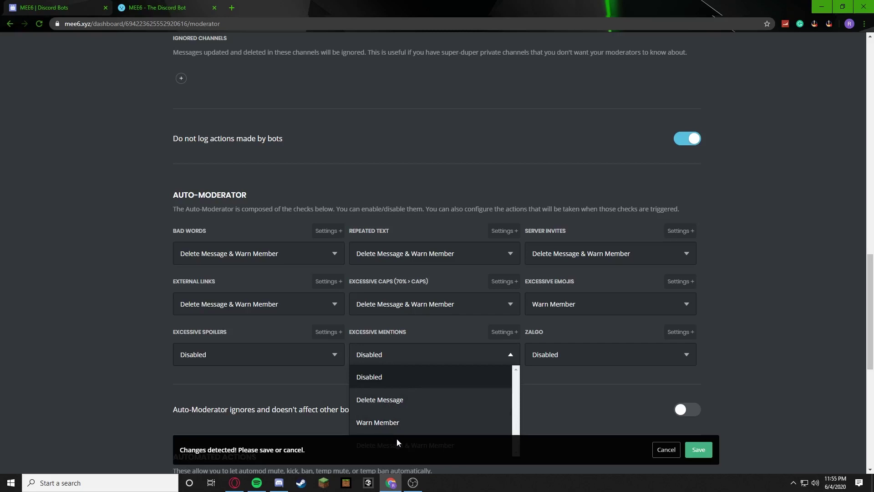
scroll(447, 418, down, 1)
click(472, 401)
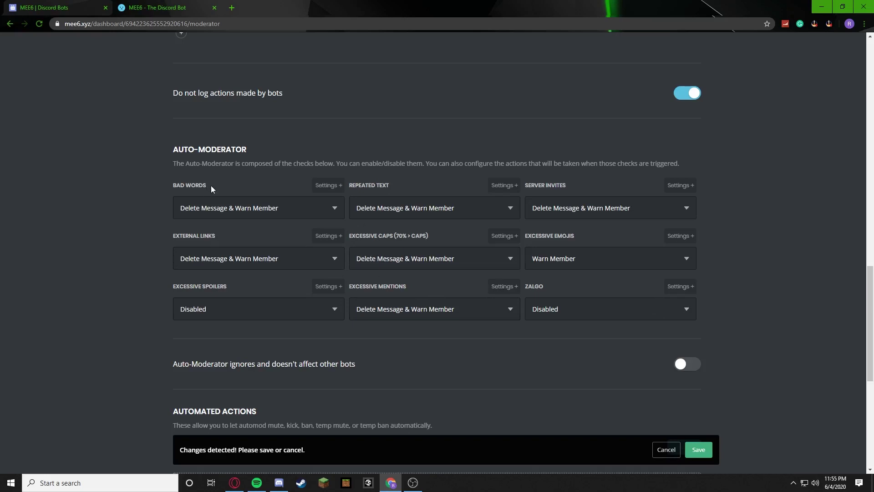
Step: Highlight and then deselect text in the check headings, including EXTERNAL LINKS
drag(211, 189, 132, 196)
drag(205, 186, 165, 185)
click(395, 190)
drag(176, 236, 214, 240)
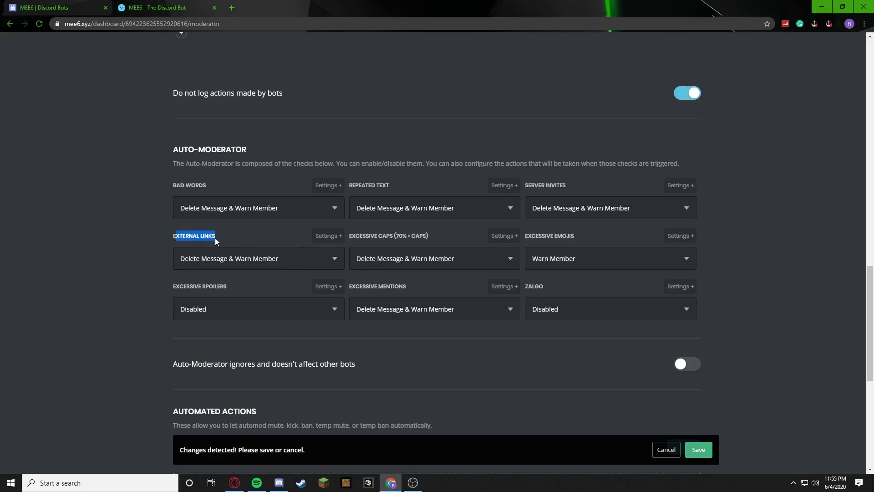
click(202, 234)
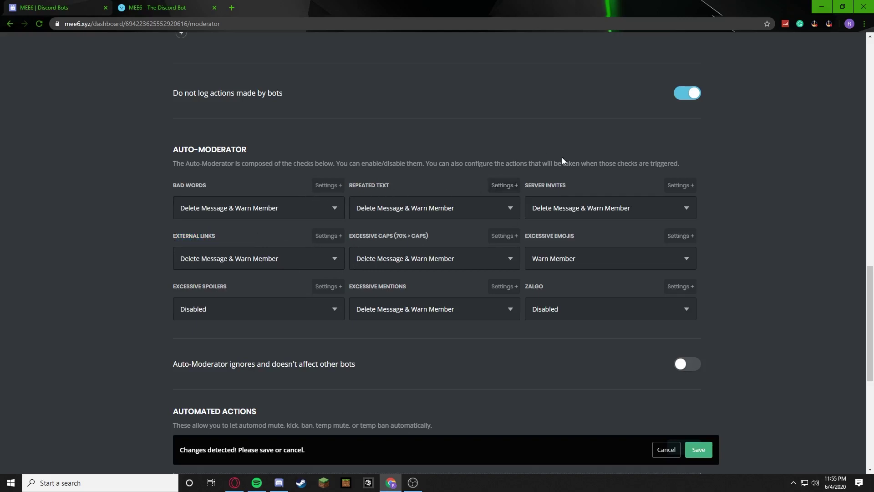
Step: Browse the Server Invites check's Ignored Channels list without choosing any, then switch to Discord
click(682, 185)
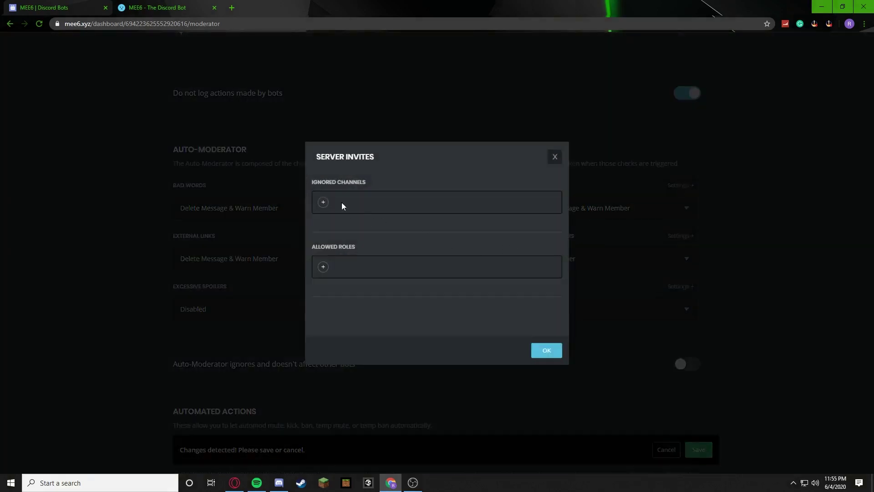
click(324, 202)
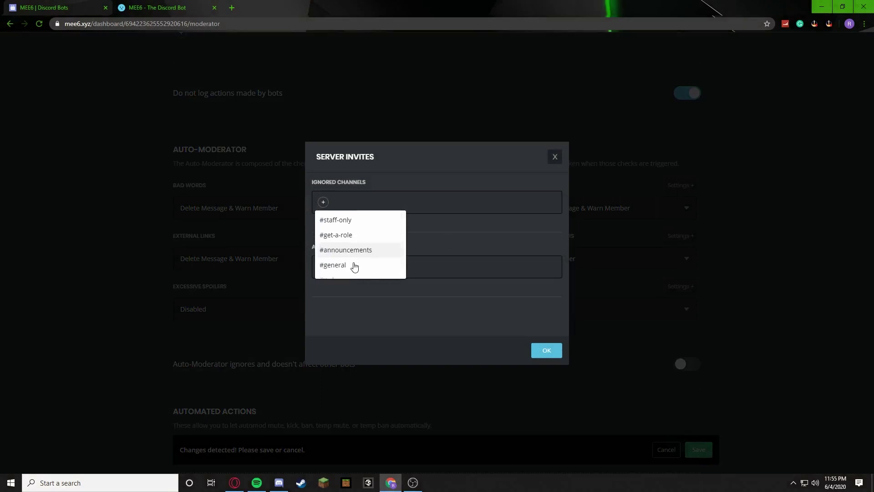
scroll(355, 262, down, 1)
scroll(357, 243, up, 2)
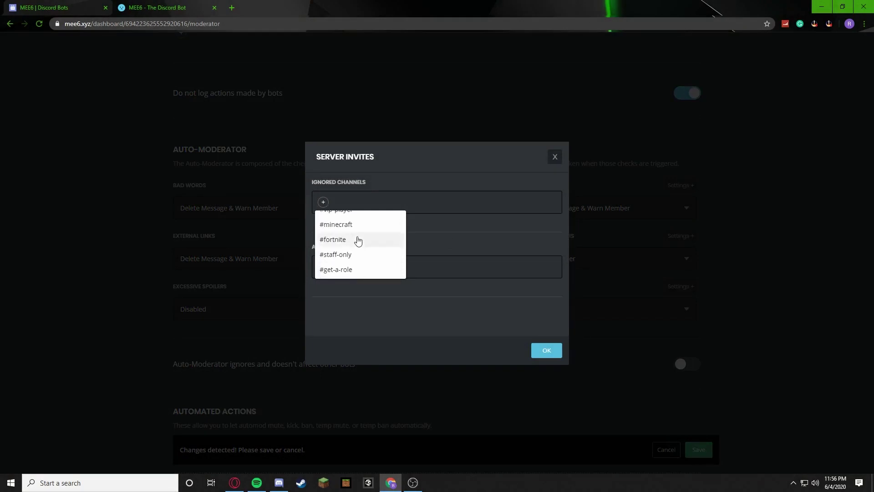
scroll(358, 241, up, 3)
click(518, 333)
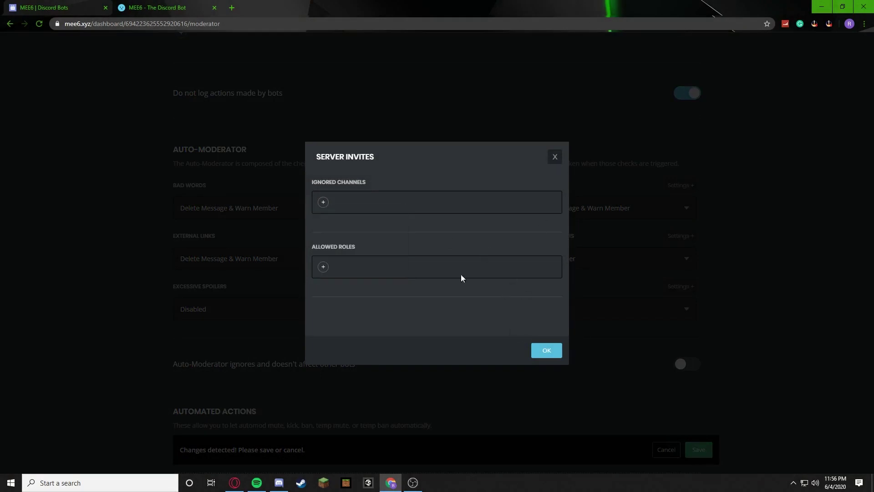
click(279, 483)
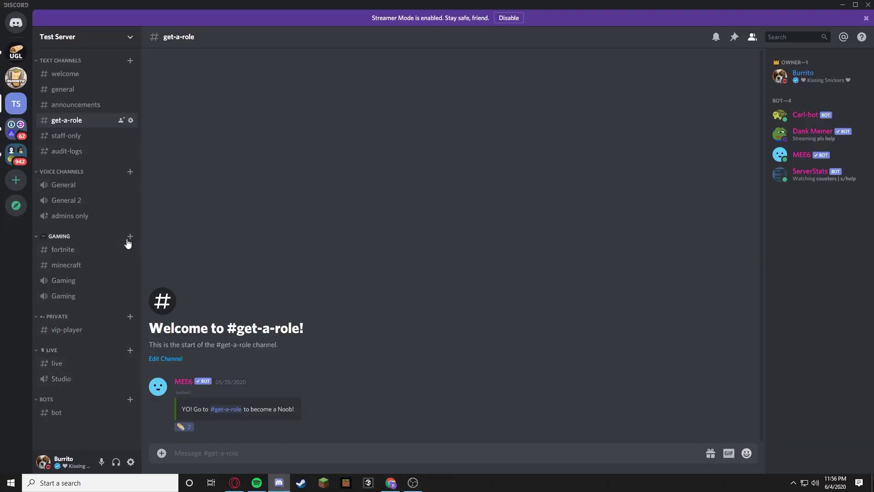
Step: Create a self-promote text channel below get-a-role and move general below announcements
click(129, 60)
text(self)
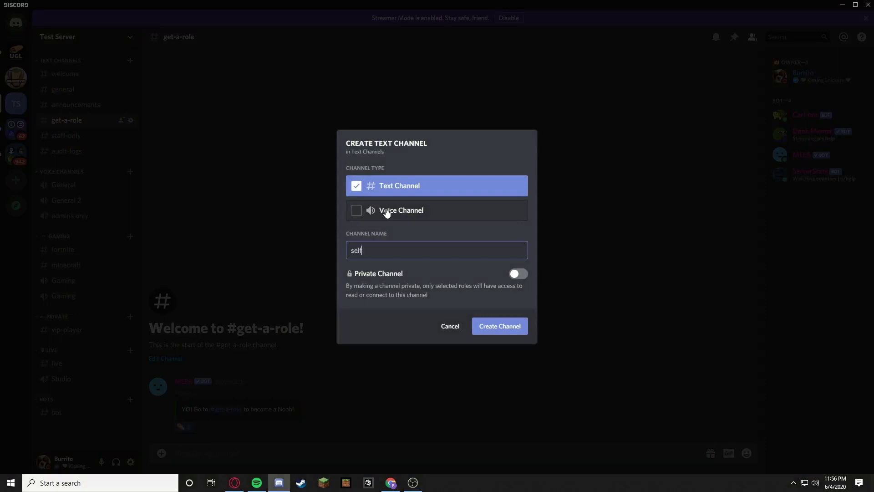
text(-promote)
key(Return)
drag(59, 168, 71, 122)
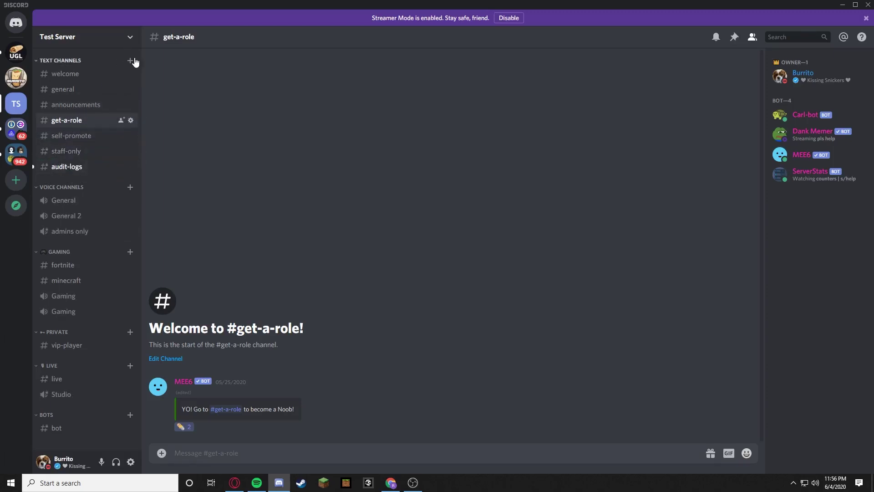
drag(64, 89, 109, 99)
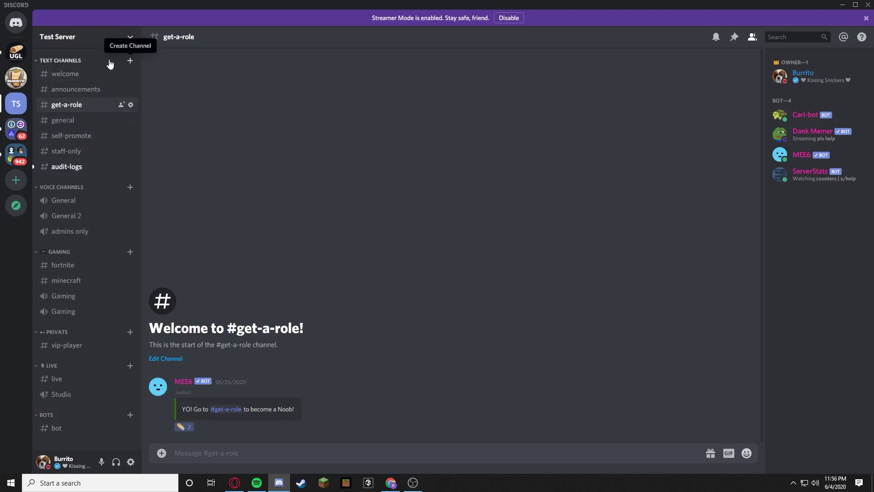
Step: Create a GET A ROLE category at the top and move get-a-role into it
click(127, 37)
click(496, 188)
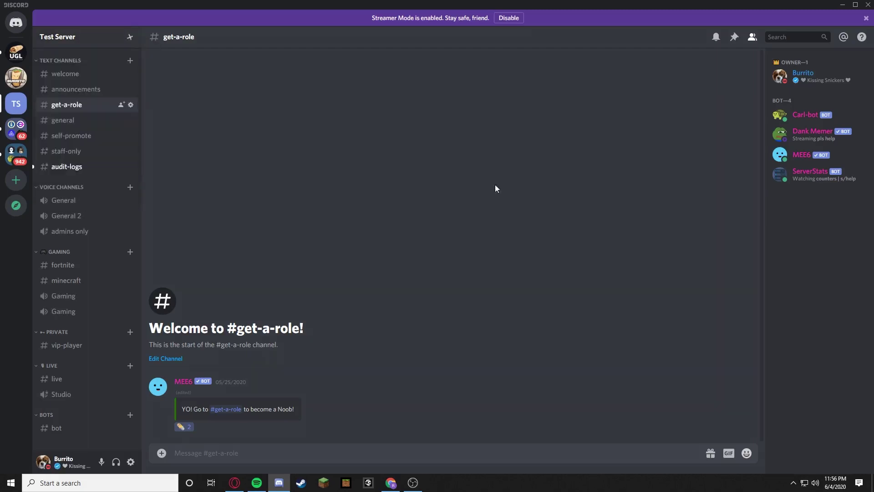
text(GET A ROLE)
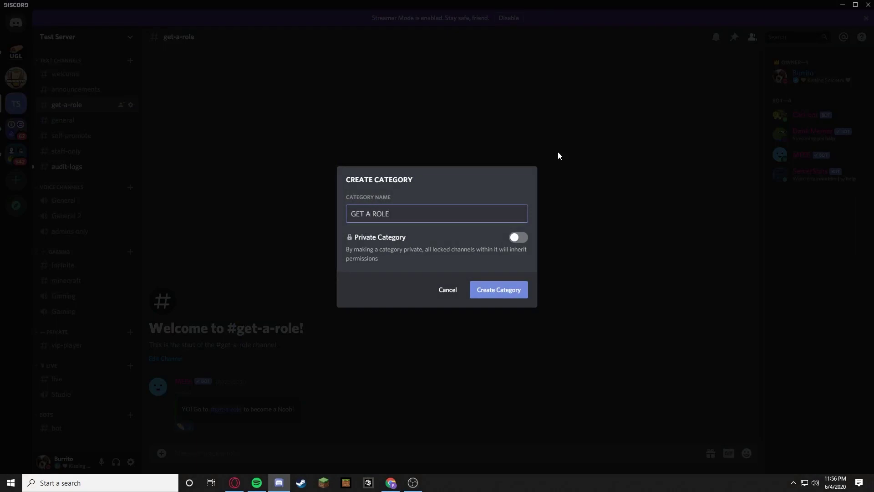
key(Return)
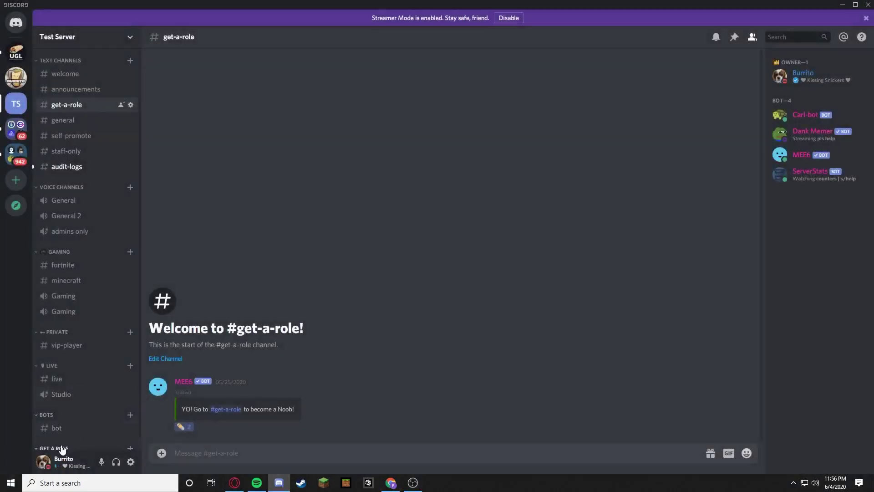
drag(63, 449, 56, 50)
drag(61, 120, 66, 70)
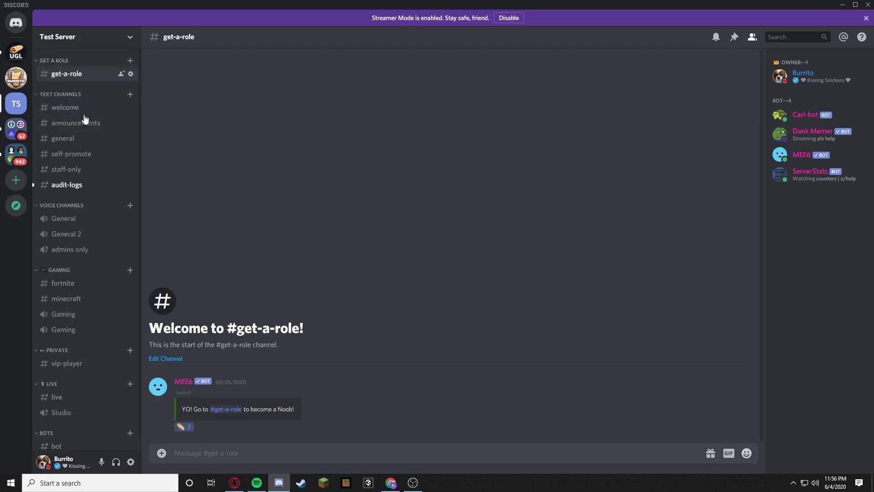
Step: Create and position a rythm-bot channel, open it, then return to the MEE6 dashboard
click(130, 206)
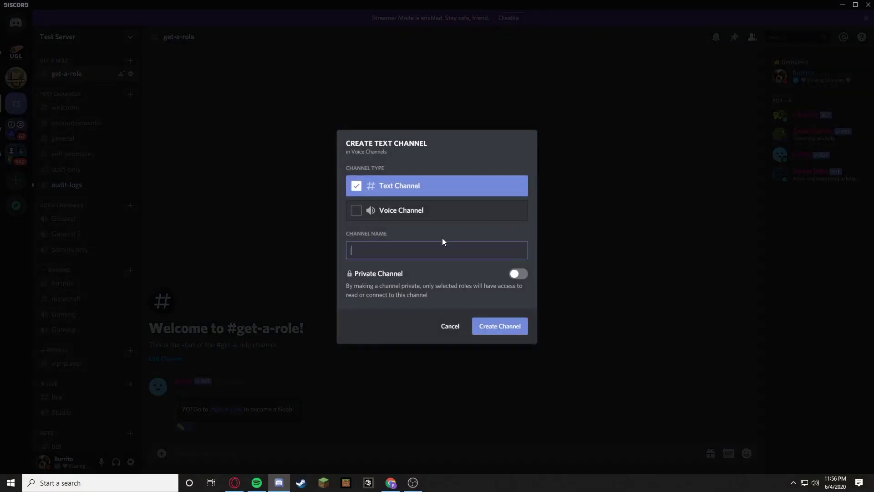
text(admins)
key(BackSpace)
key(BackSpace)
key(BackSpace)
key(BackSpace)
key(BackSpace)
key(BackSpace)
text(rythm-bot)
key(Return)
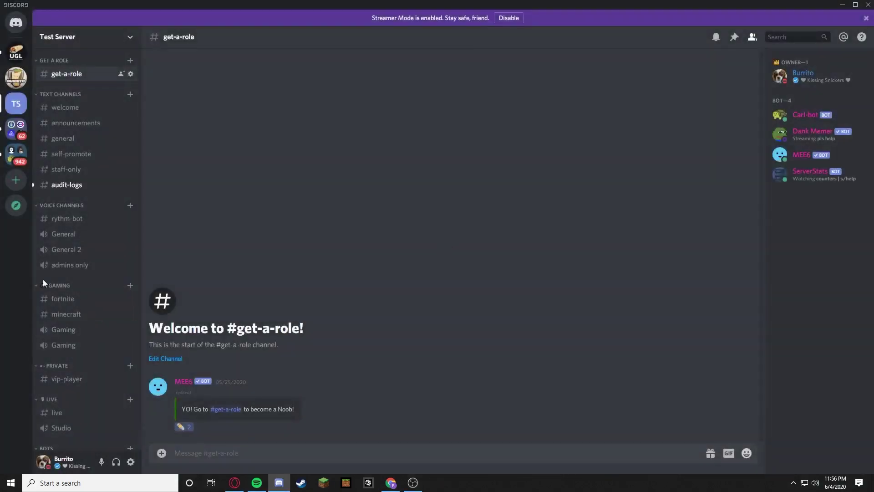
mouse_move(47, 219)
mouse_down()
mouse_move(61, 280)
mouse_move(60, 226)
mouse_move(52, 230)
mouse_up()
click(64, 219)
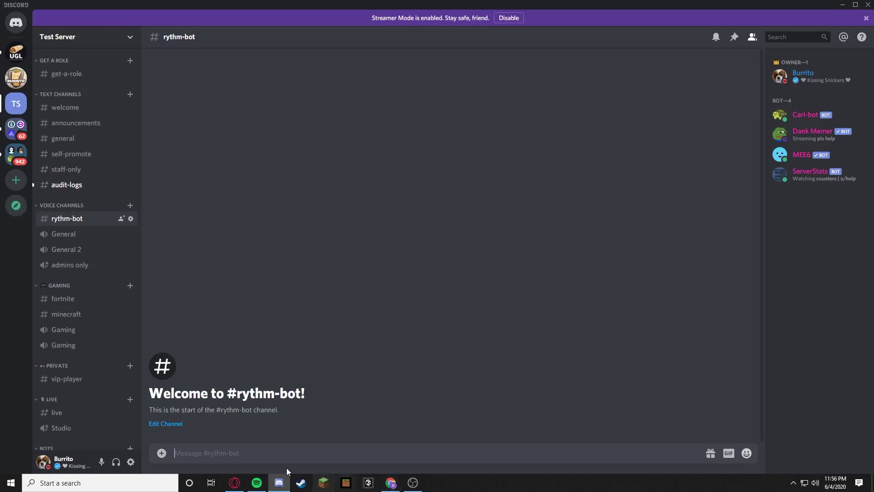
click(392, 484)
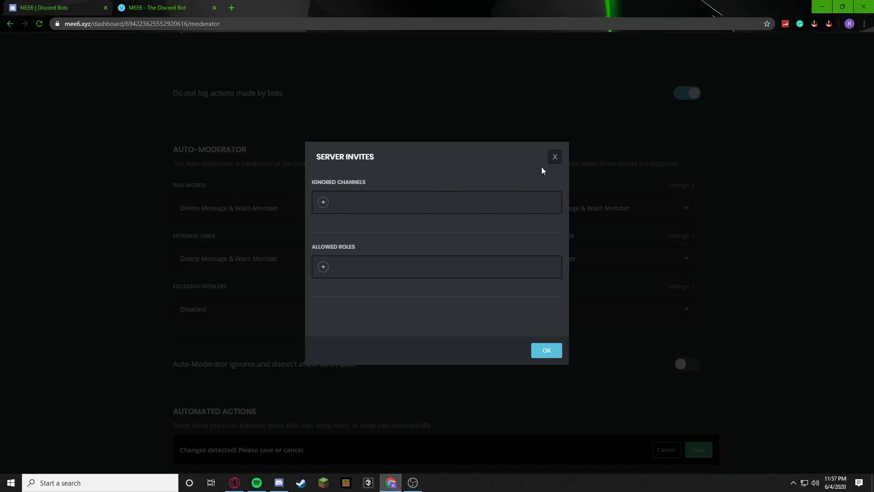
Step: Make the Server Invites check ignore the #self-promote channel and confirm
click(555, 156)
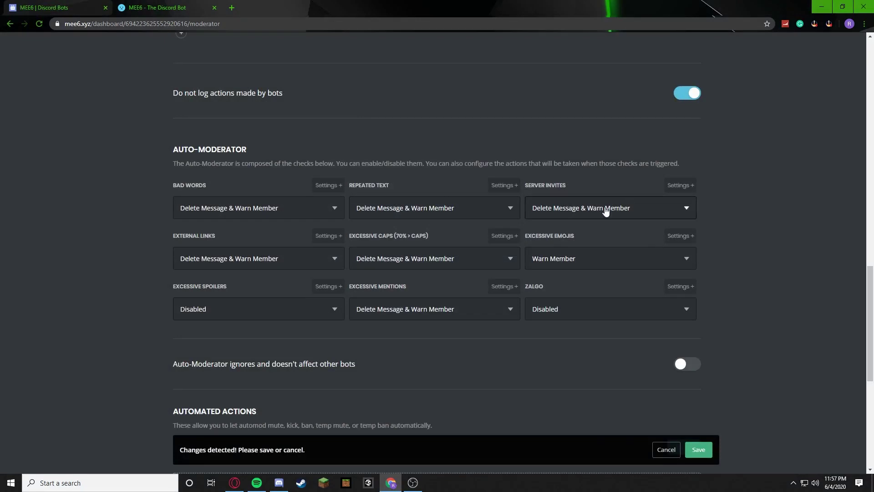
click(606, 211)
click(679, 185)
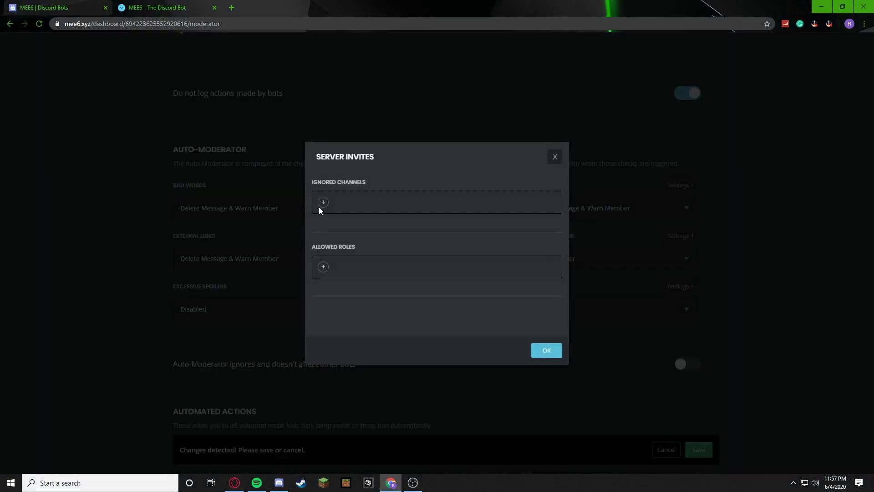
click(320, 206)
click(337, 234)
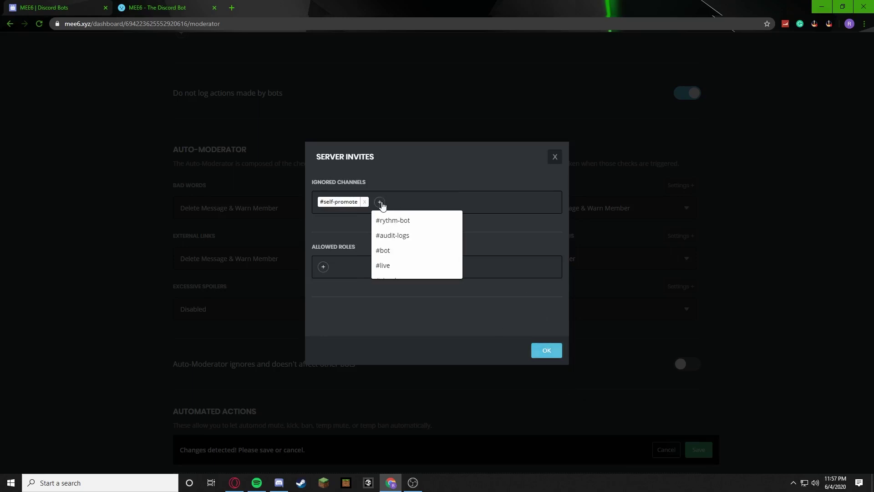
click(550, 349)
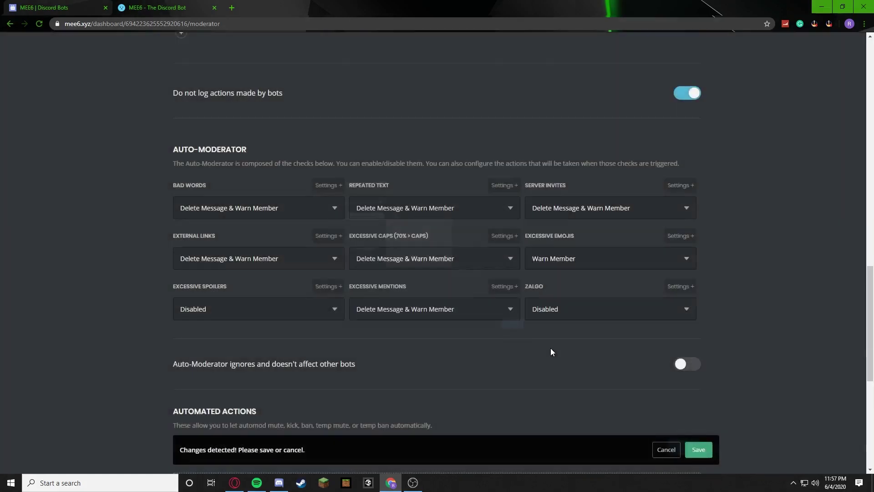
Step: Add #self-promote and #rythm-bot to External Links' Ignored Channels and click OK
click(329, 237)
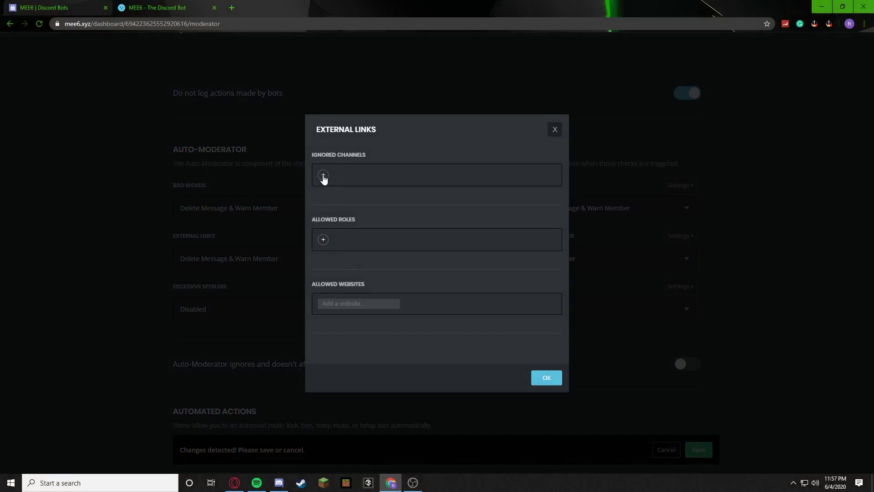
click(323, 176)
click(347, 207)
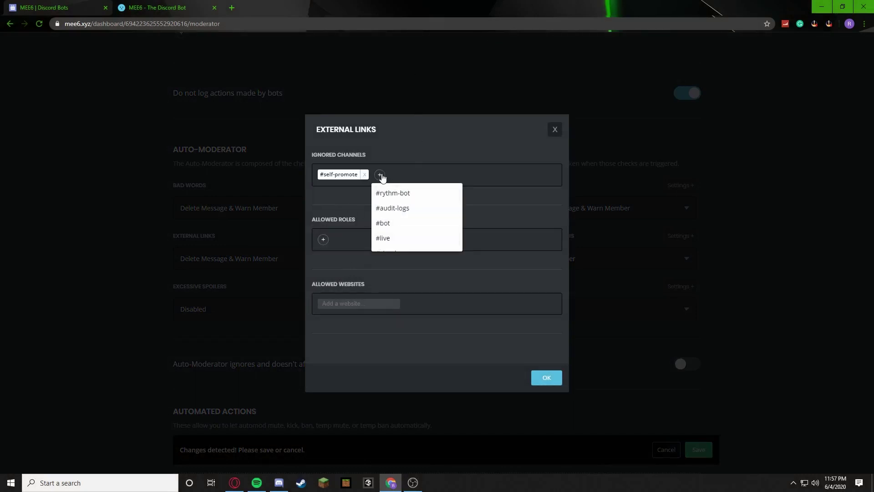
click(400, 193)
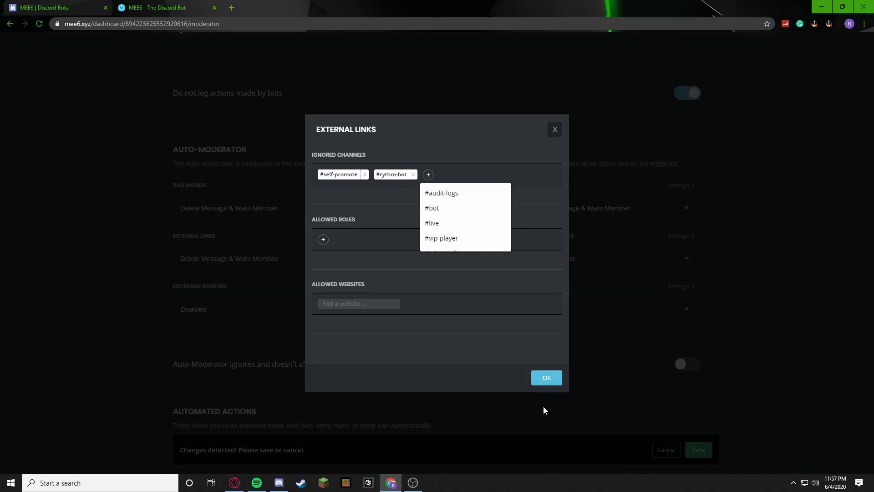
click(547, 378)
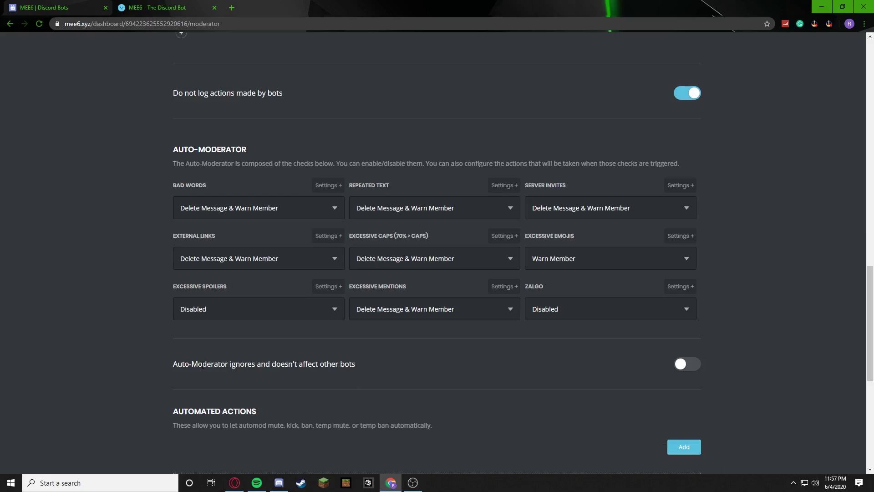
Step: Turn on 'Auto-Moderator ignores and doesn't affect other bots' and save
drag(235, 364, 314, 364)
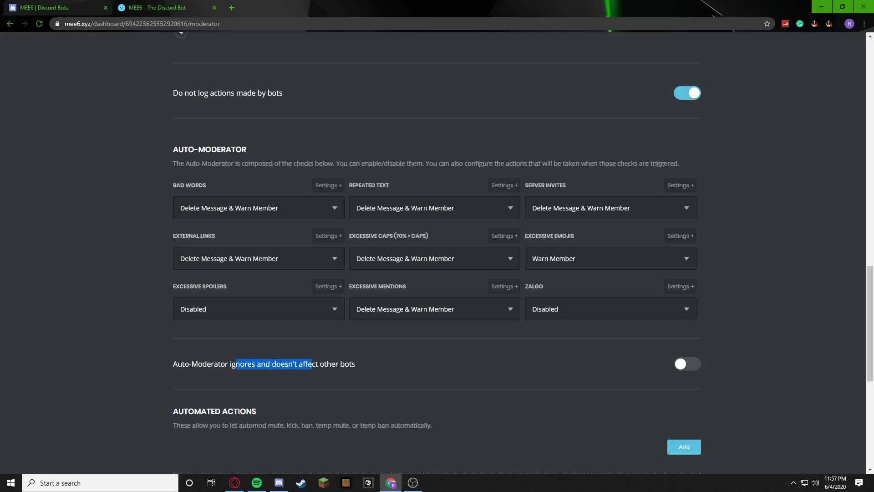
click(416, 356)
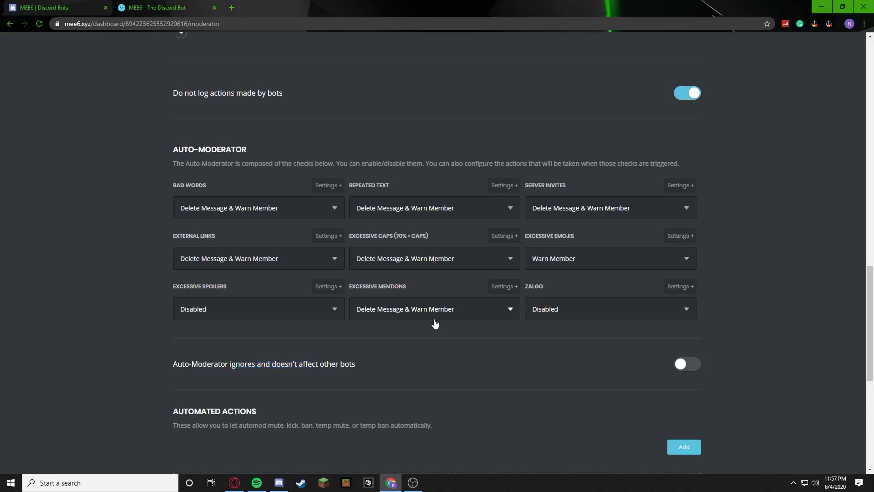
click(688, 365)
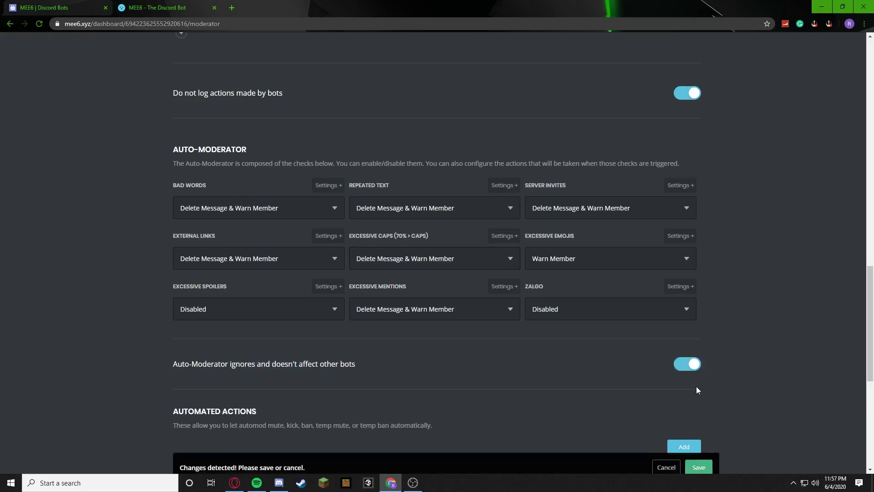
click(698, 448)
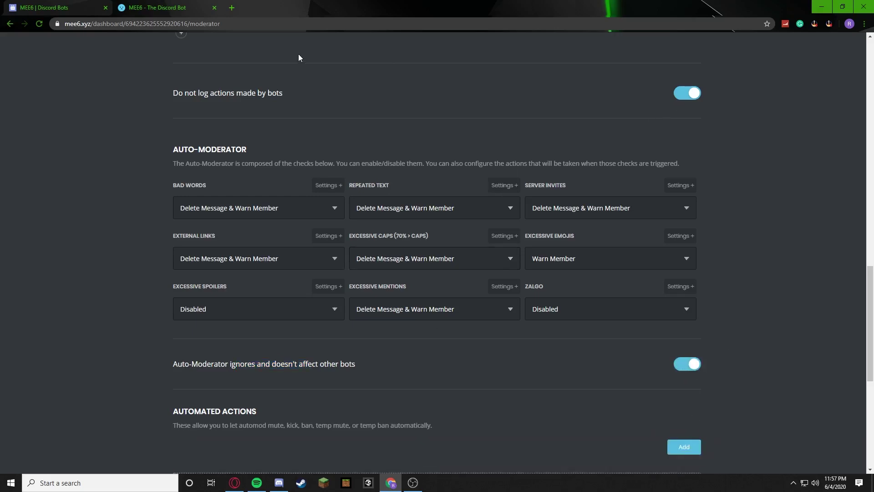
Step: Scroll down to the Automated Actions section, highlighting its description along the way
double_click(262, 163)
drag(349, 163, 368, 168)
click(401, 178)
scroll(439, 188, down, 6)
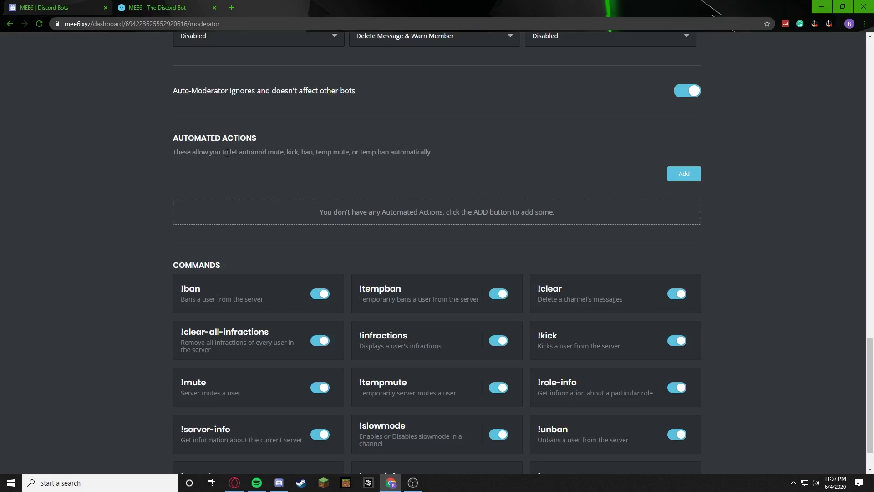
drag(289, 151, 433, 153)
click(295, 150)
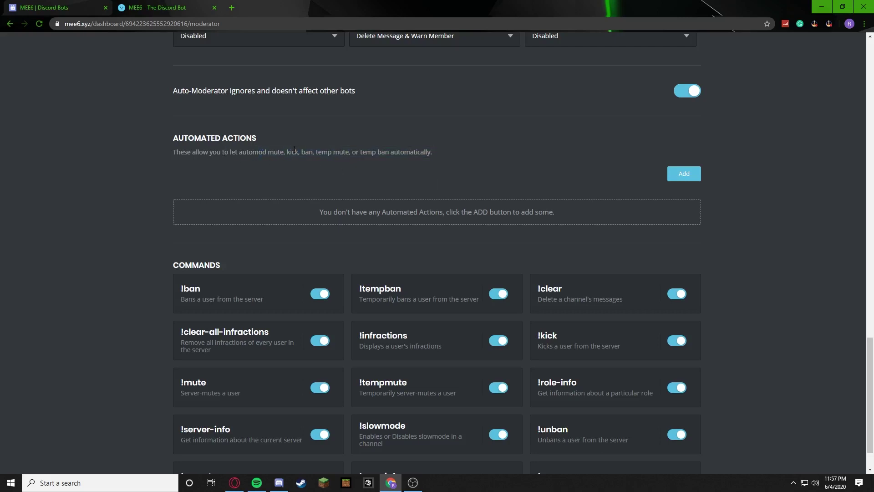
Step: Add several mute-after-3-infractions actions, then delete them all, leaving Automated Actions empty
click(679, 179)
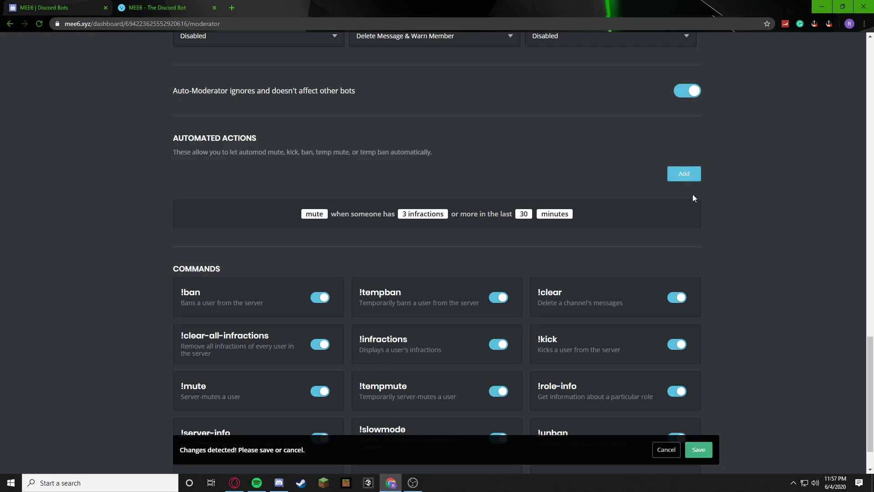
click(689, 174)
click(689, 174)
click(688, 174)
click(689, 174)
click(689, 174)
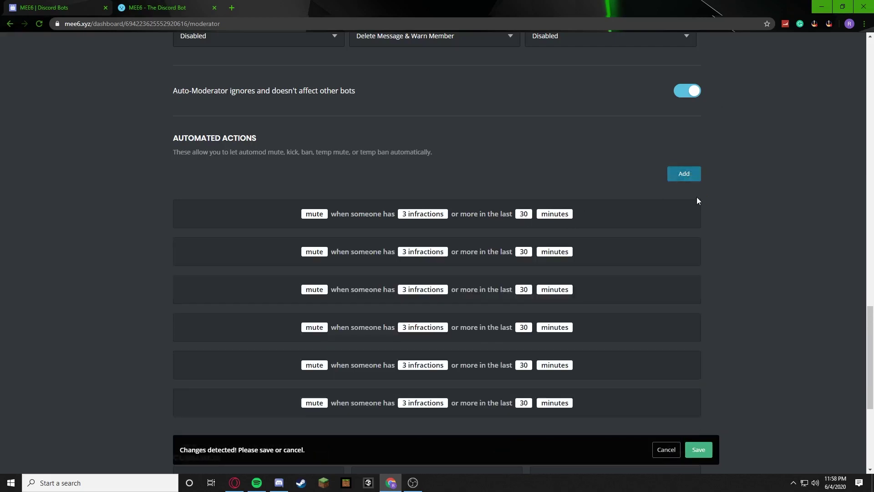
click(700, 201)
click(700, 201)
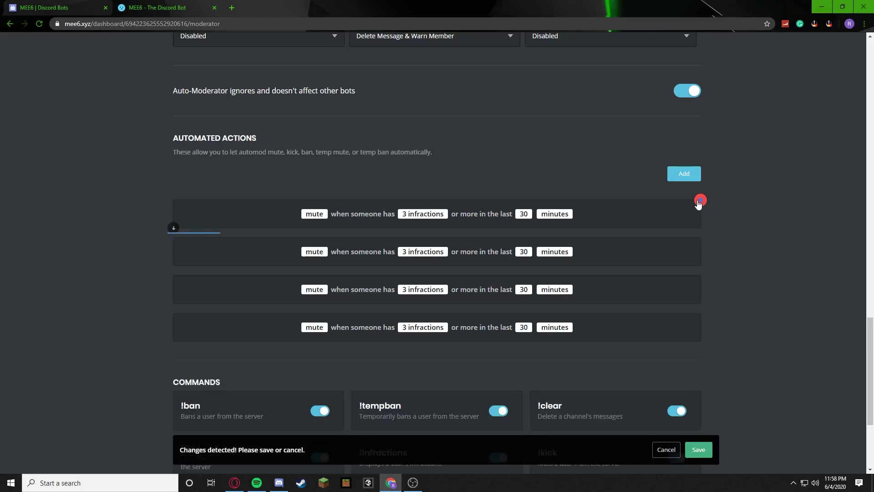
click(700, 201)
click(700, 201)
click(700, 201)
click(699, 201)
Step: Scroll back to the top of the Moderator page and go to PREMIUM
scroll(424, 232, down, 1)
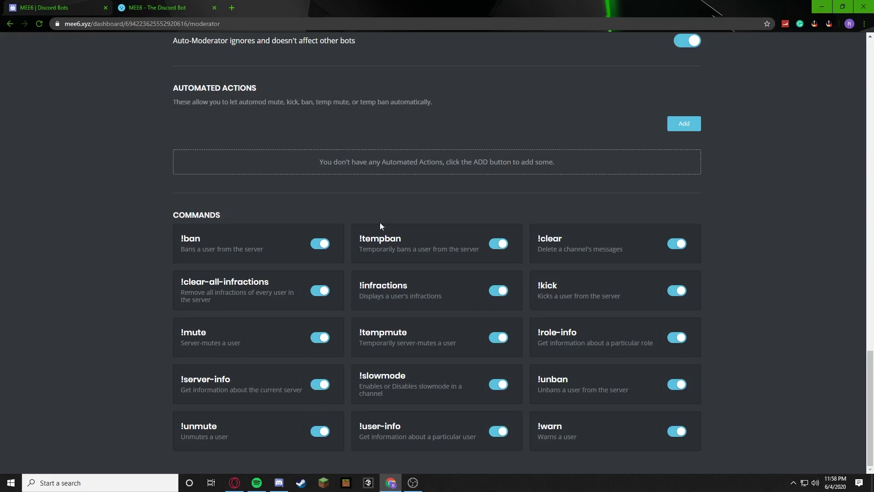
scroll(460, 261, up, 15)
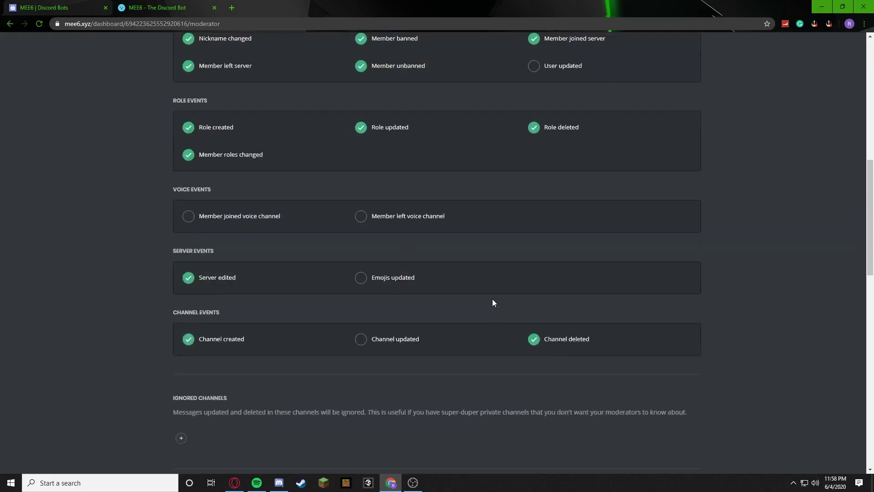
scroll(494, 301, up, 15)
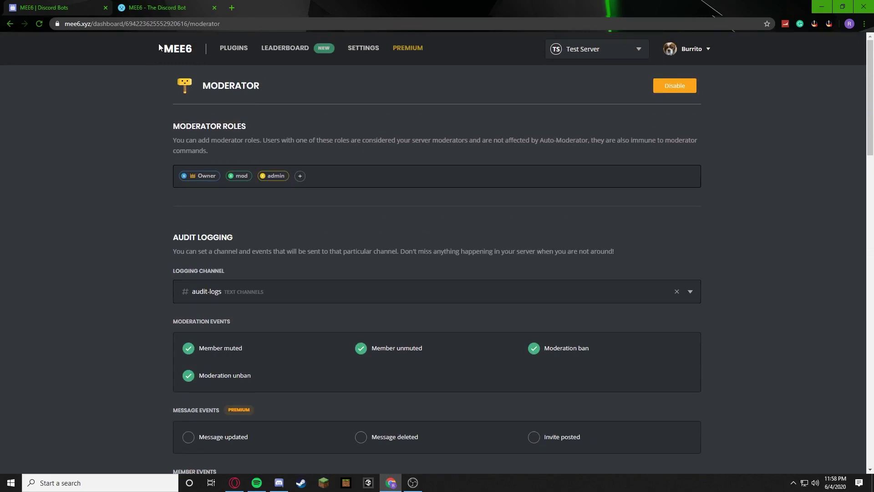
click(411, 53)
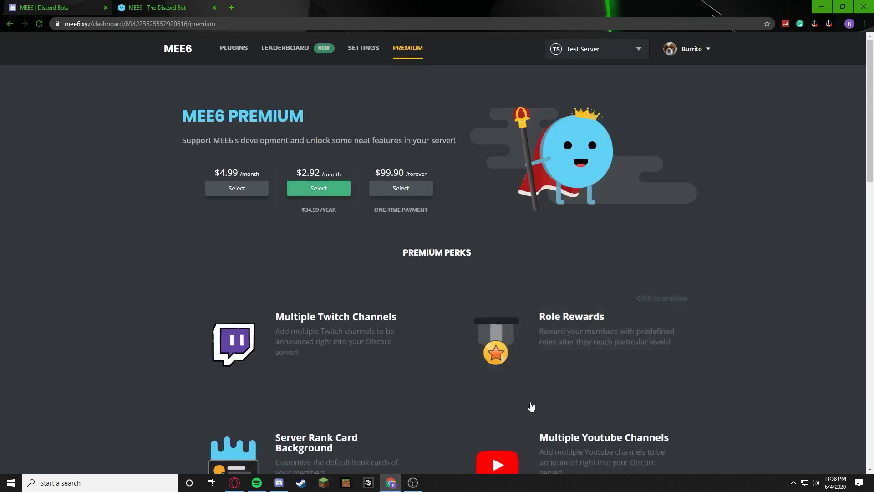
Step: Scroll through the Premium perks and FAQ and back up, then switch to Discord
scroll(532, 392, down, 3)
scroll(589, 205, down, 6)
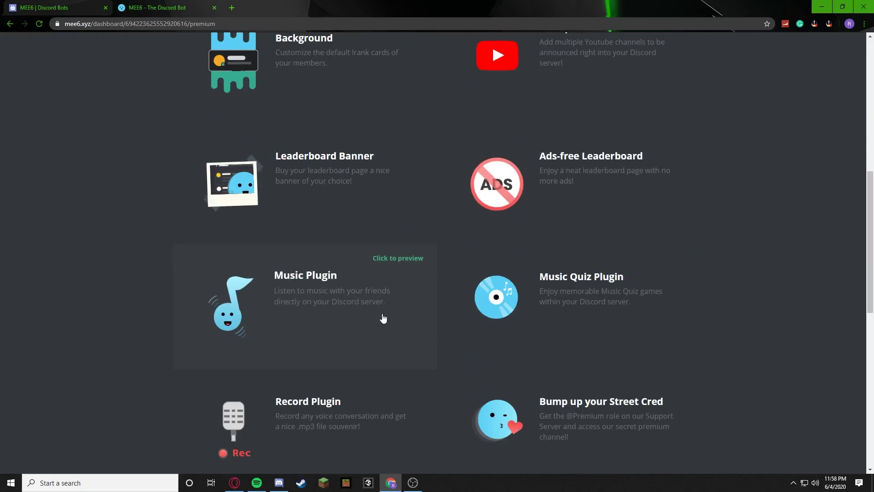
scroll(443, 319, down, 10)
scroll(444, 319, up, 5)
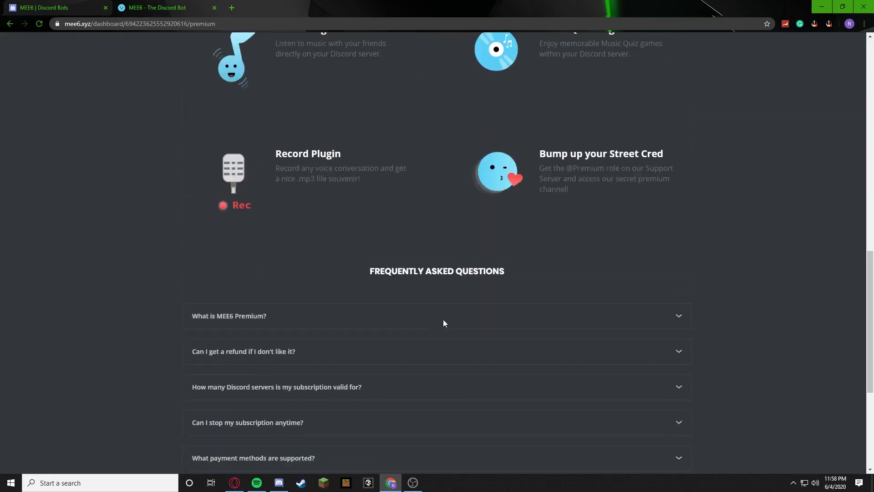
scroll(445, 323, up, 13)
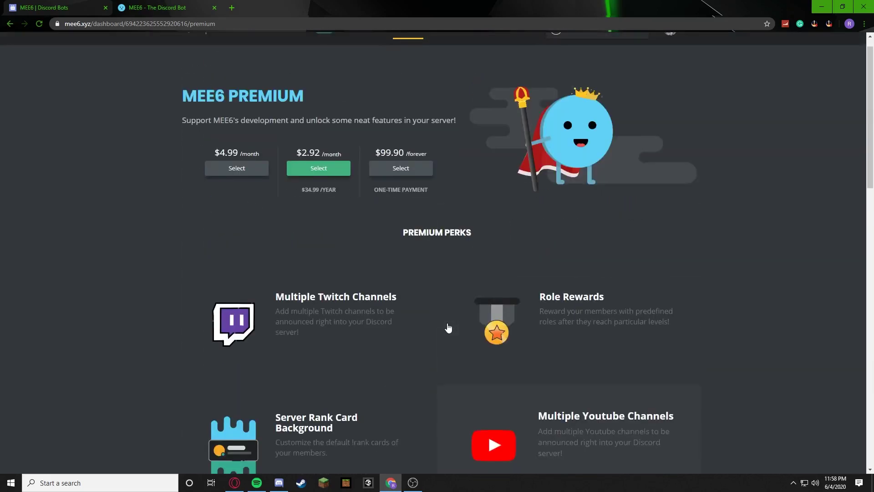
scroll(448, 327, up, 1)
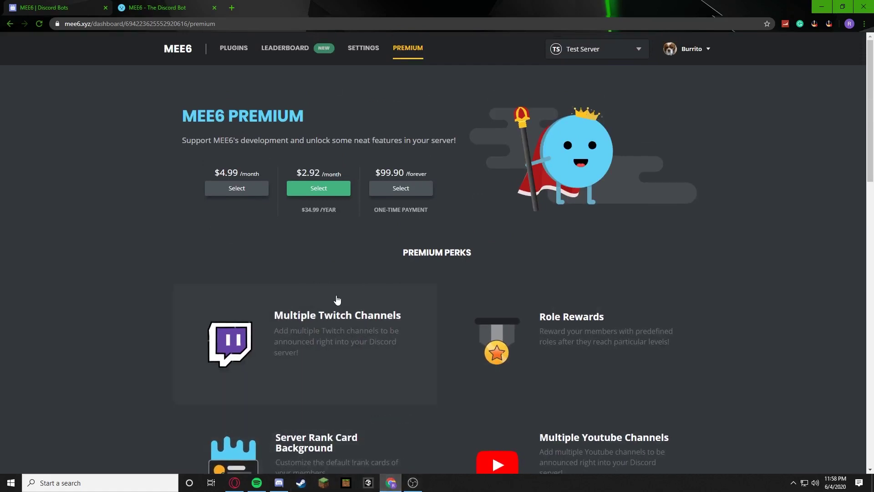
click(279, 482)
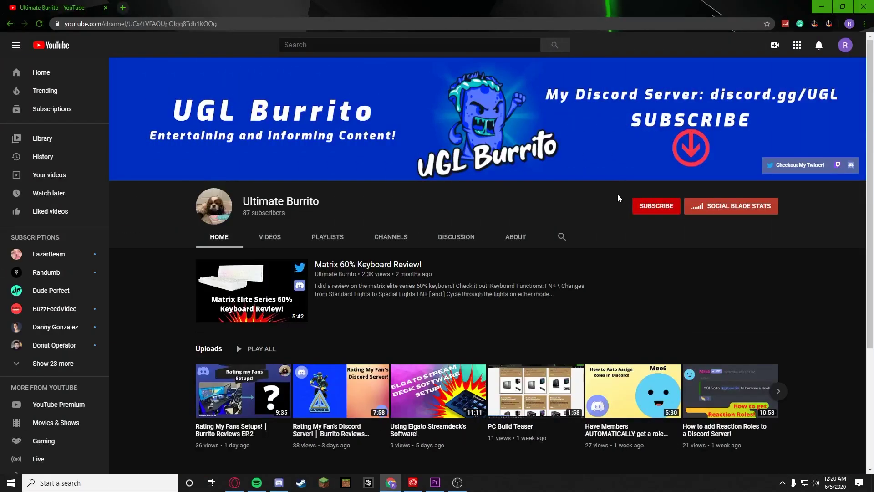
Step: Subscribe to the YouTube channel and set its bell notifications to All
click(644, 209)
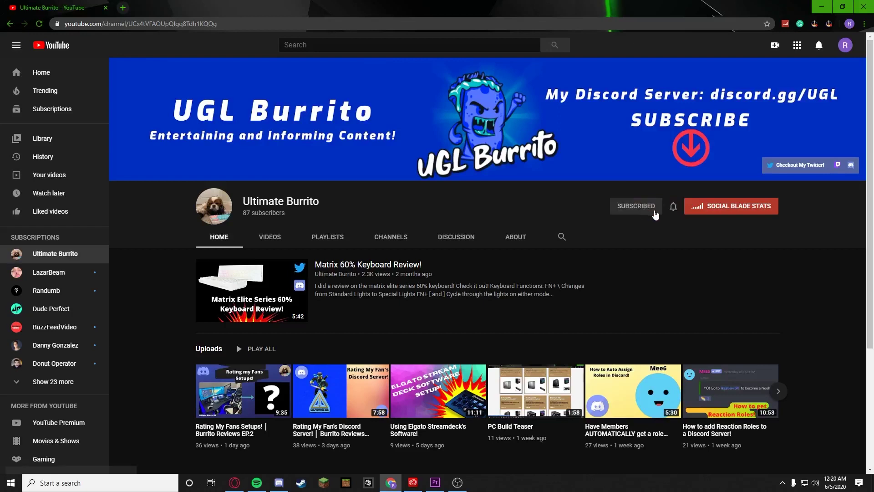
click(676, 212)
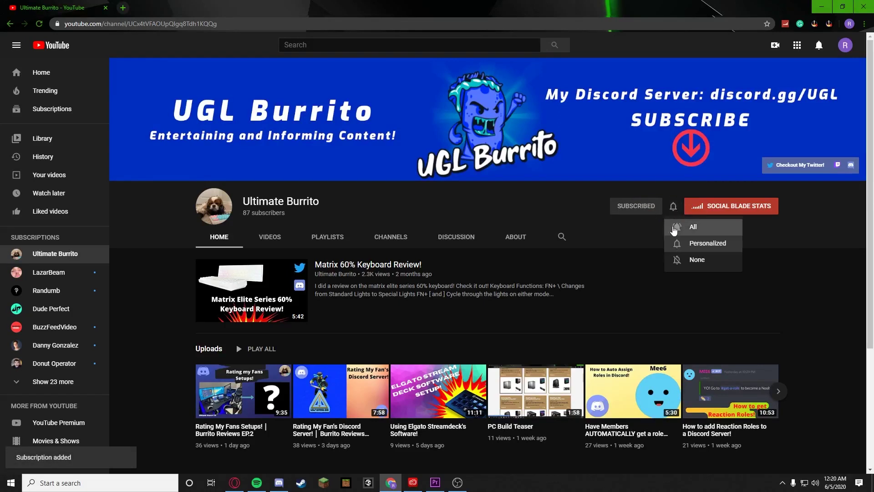
click(678, 227)
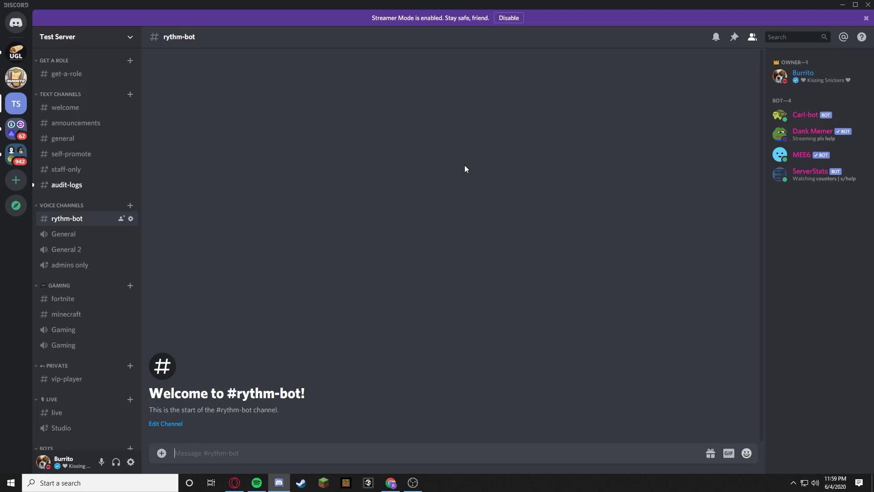
Step: Open Ultimate Gaming Lounge's #general and draft the message 'ULTIMATE DAY!' without sending
click(12, 54)
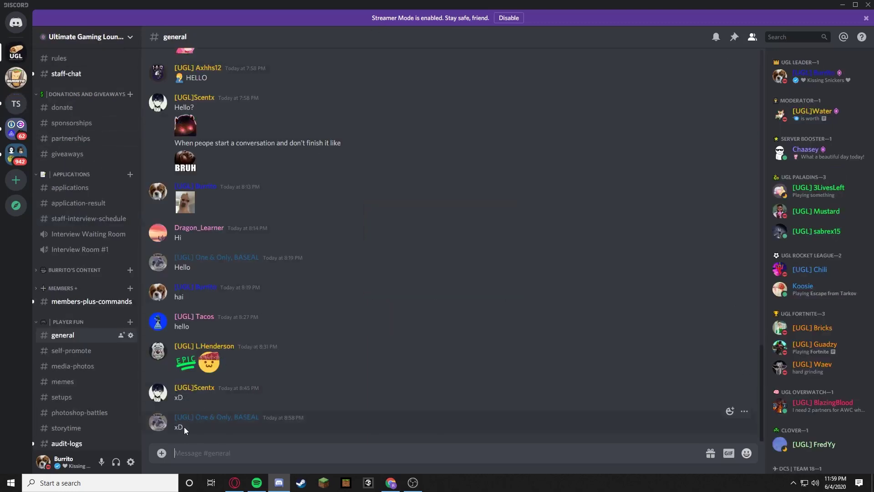
text(U)
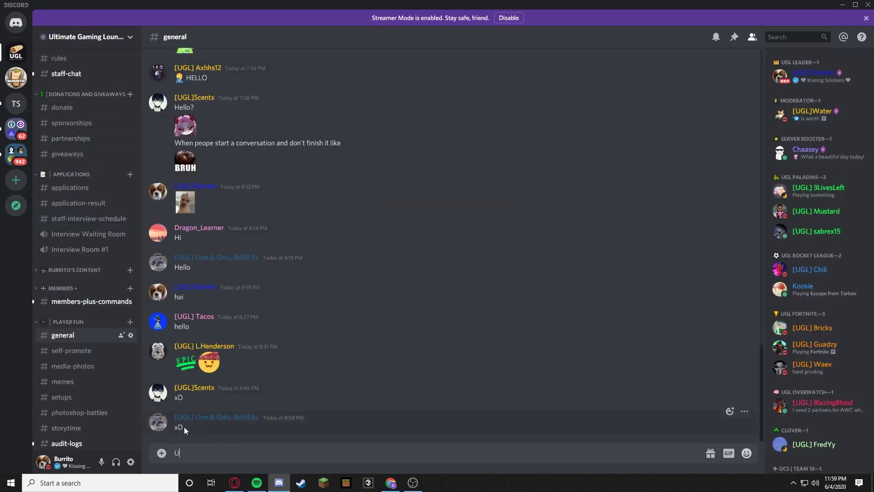
text(LTIMATE G)
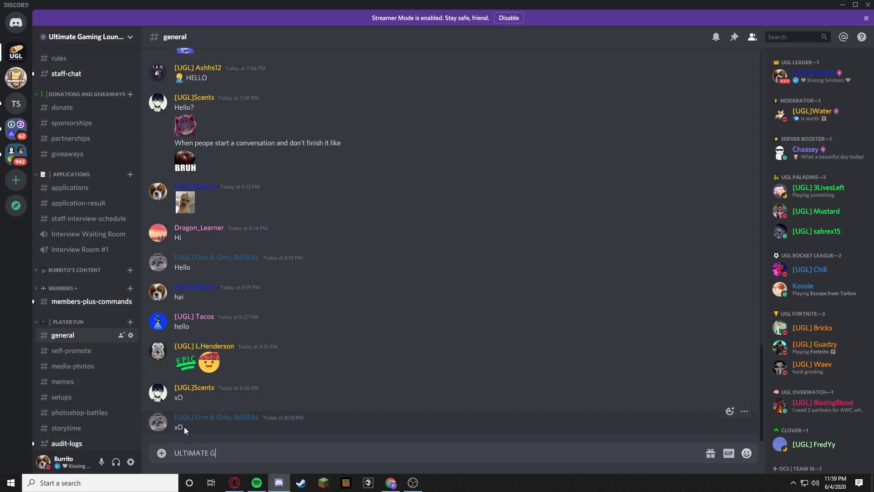
key(BackSpace)
text(DAY!)
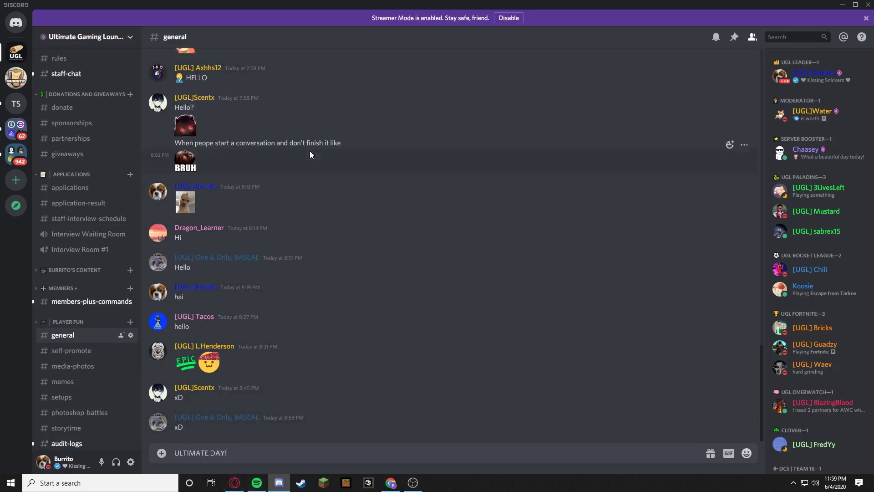